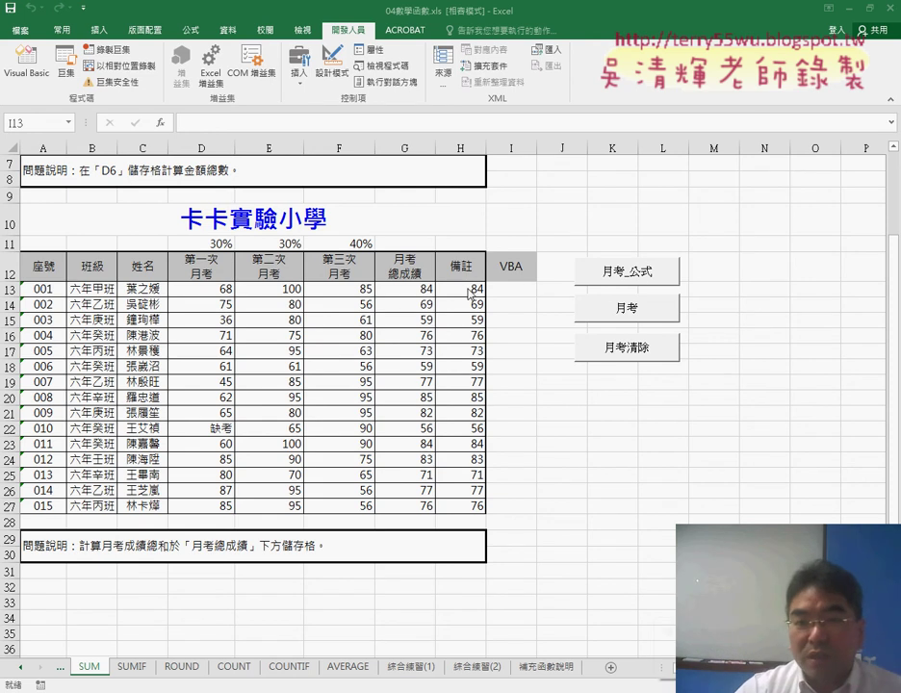
Run the 月考_公式 and 月考 macros, comparing H13's formula with the result in I13.
left_click(477, 296)
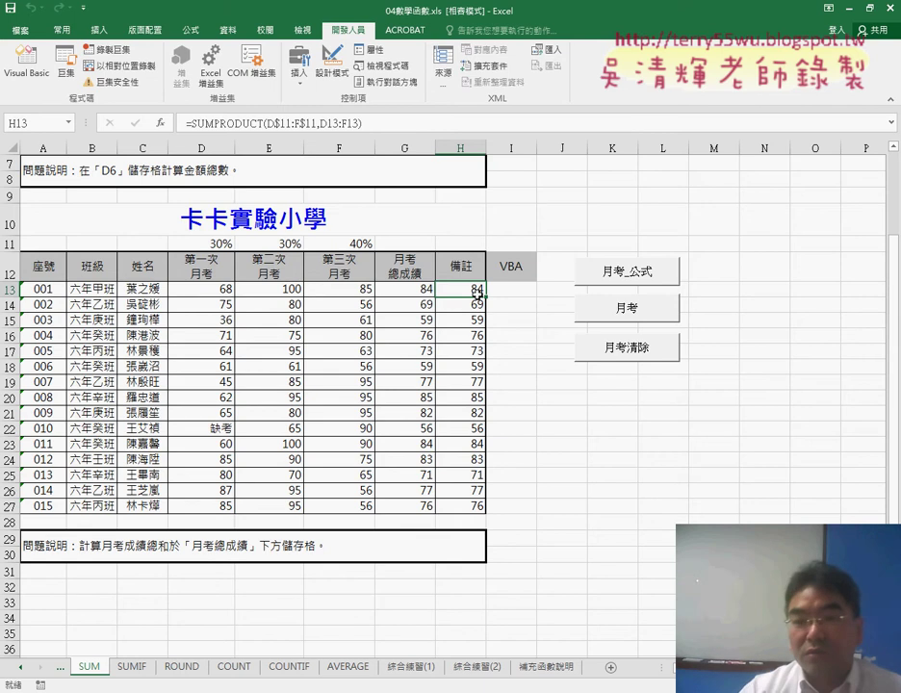
left_click(654, 280)
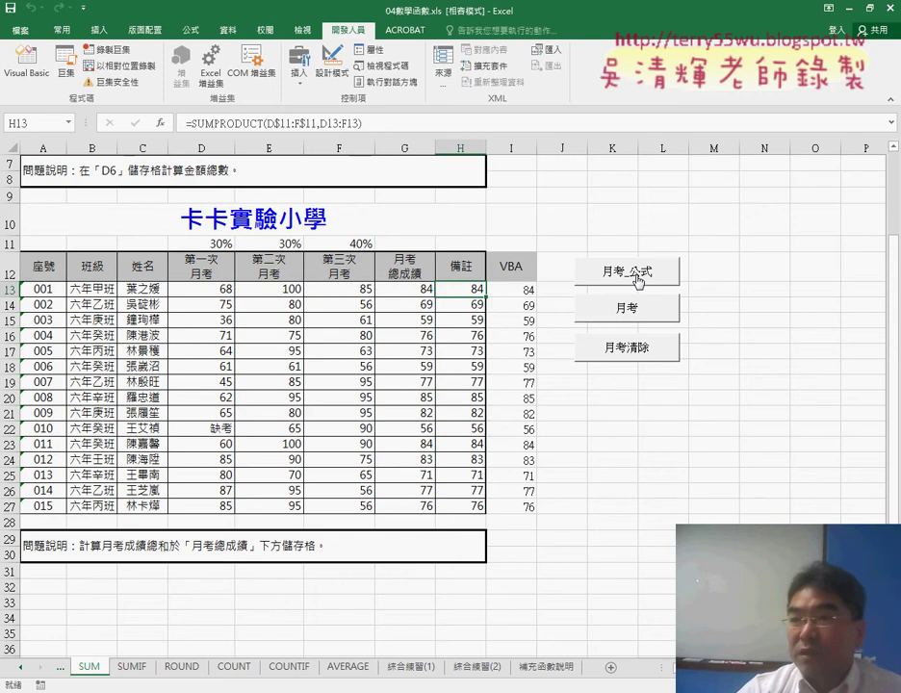
left_click(528, 290)
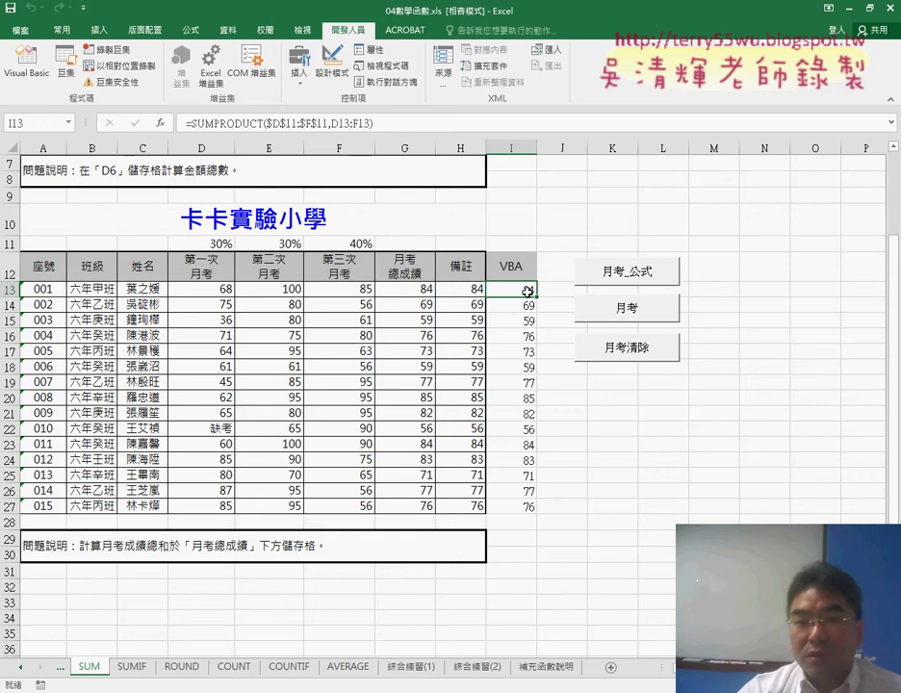
left_click(632, 309)
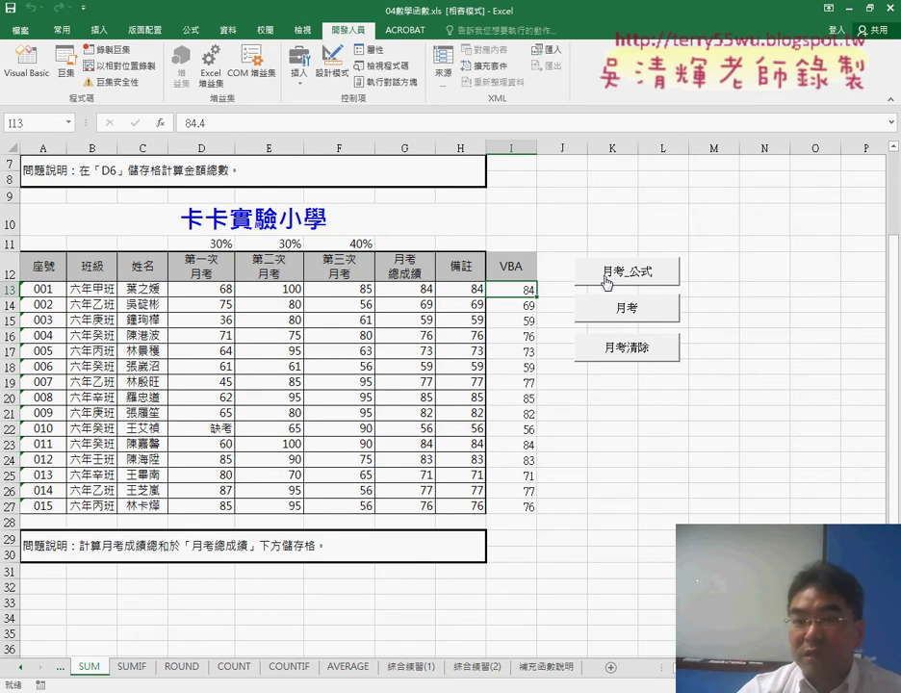
Rerun 月考_公式 and 月考, then empty I13:I27 with 月考清除.
left_click(625, 272)
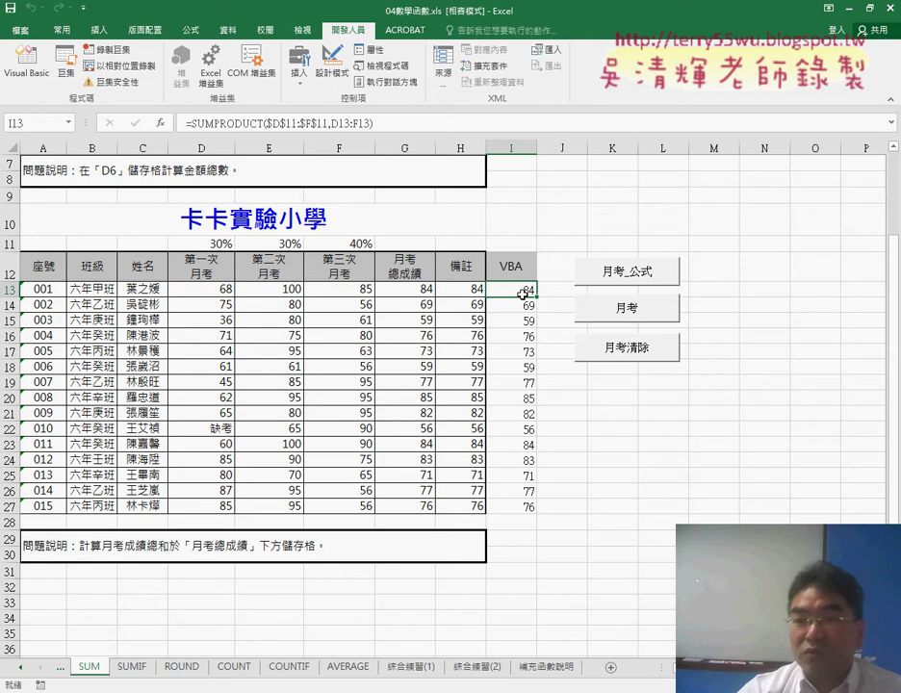
left_click(639, 314)
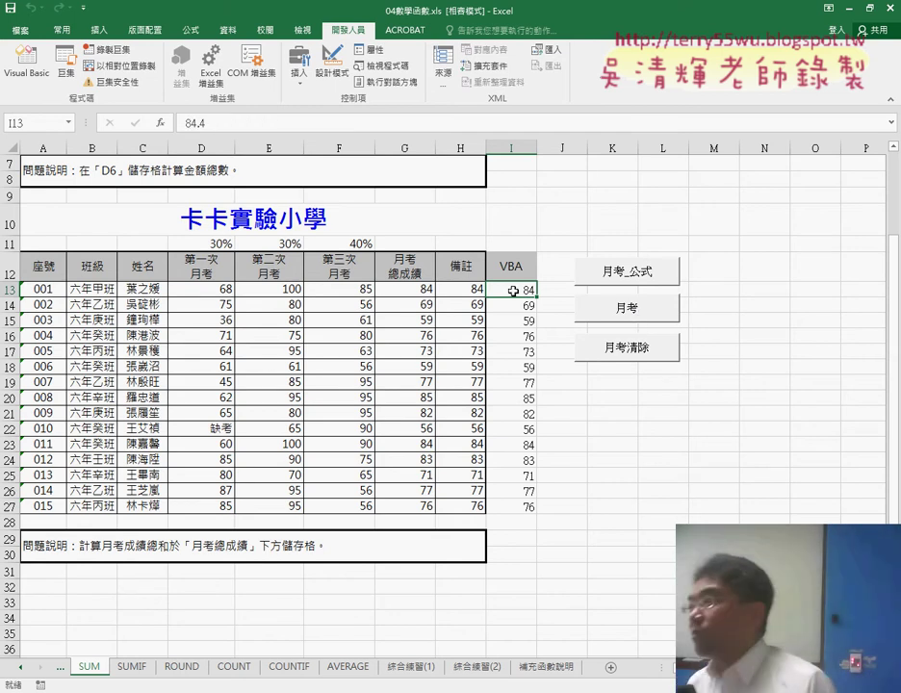
left_click(647, 362)
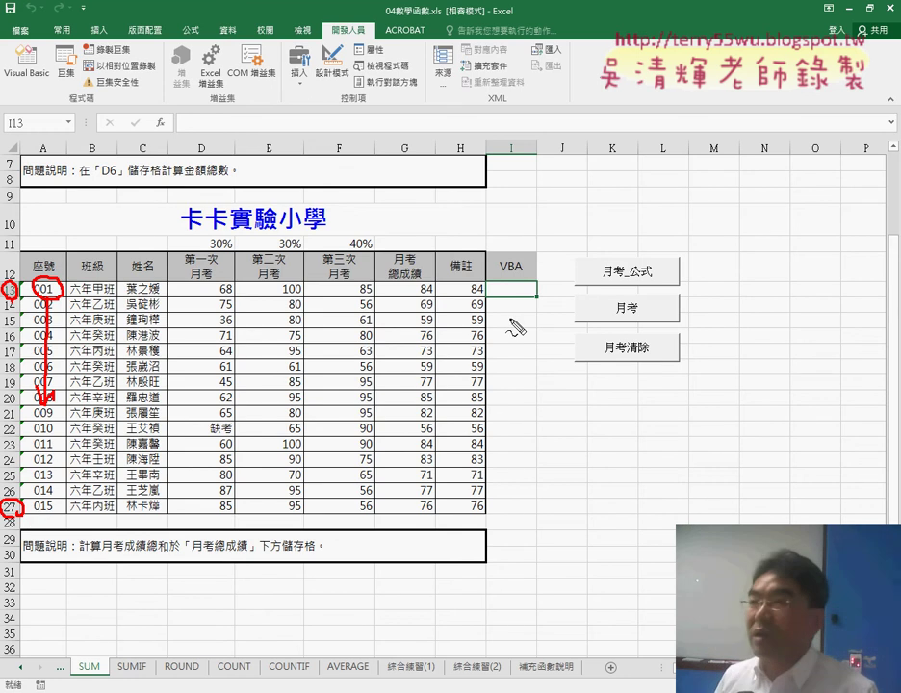
left_click_drag(518, 138, 525, 156)
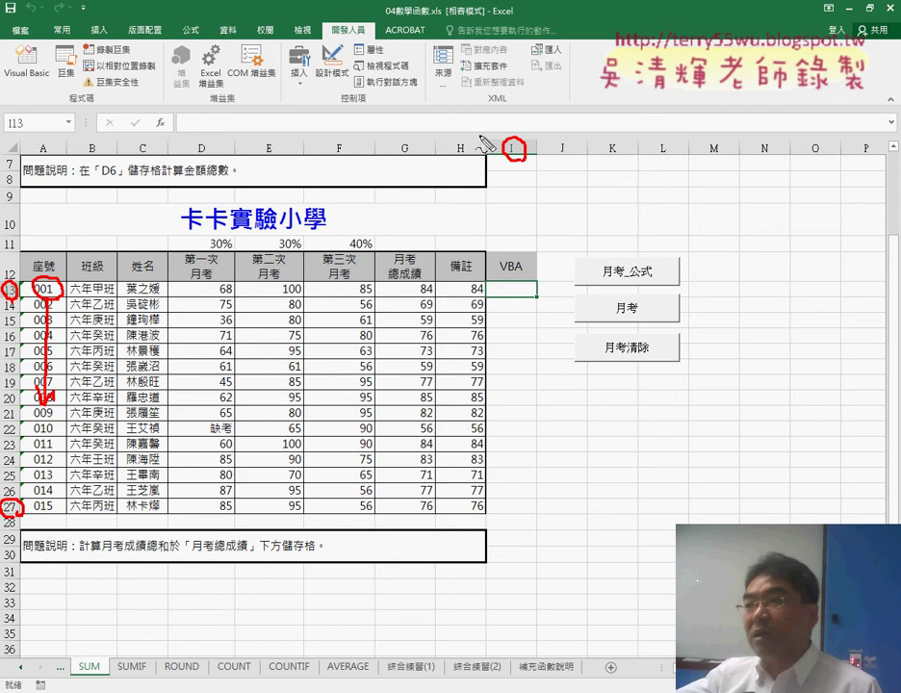
mouse_move(476, 123)
left_mouse_down()
mouse_move(478, 157)
mouse_move(500, 147)
mouse_move(562, 153)
left_mouse_up()
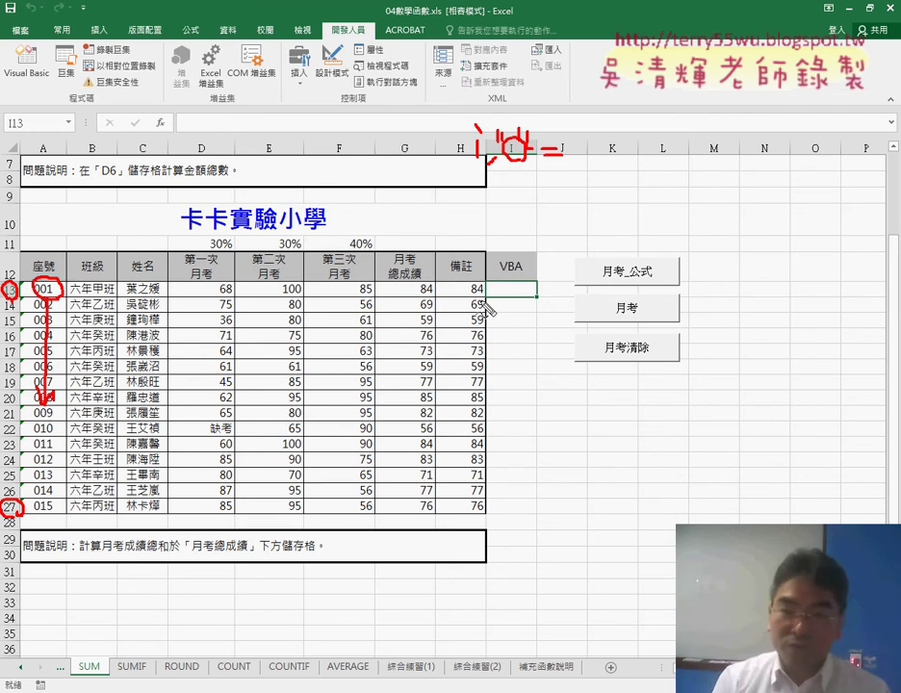
left_click_drag(478, 282, 487, 295)
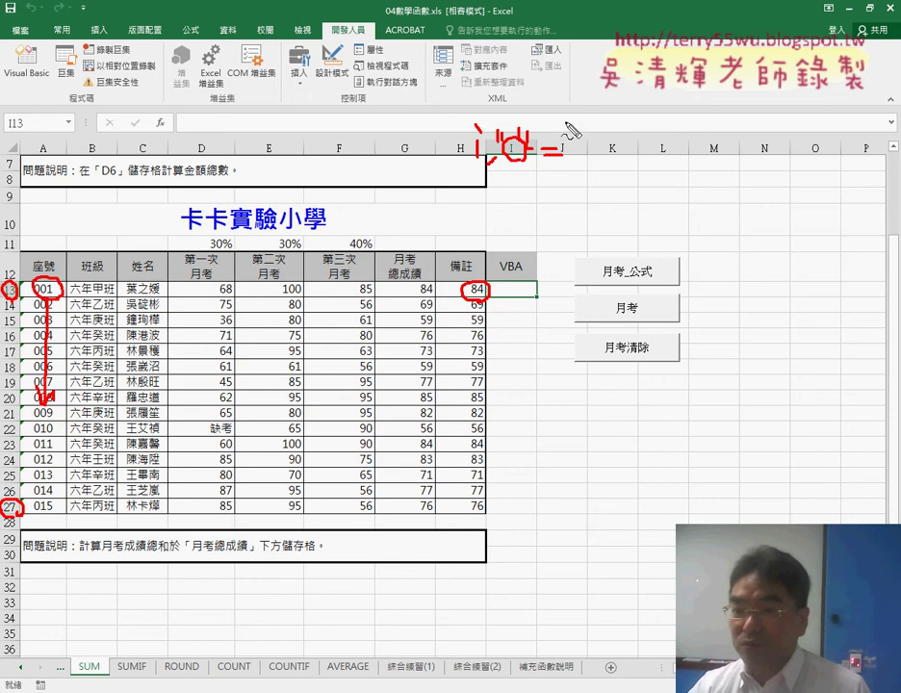
mouse_move(568, 123)
left_mouse_down()
mouse_move(566, 140)
mouse_move(577, 136)
left_mouse_up()
left_click_drag(697, 114, 696, 131)
left_click_drag(709, 113, 709, 131)
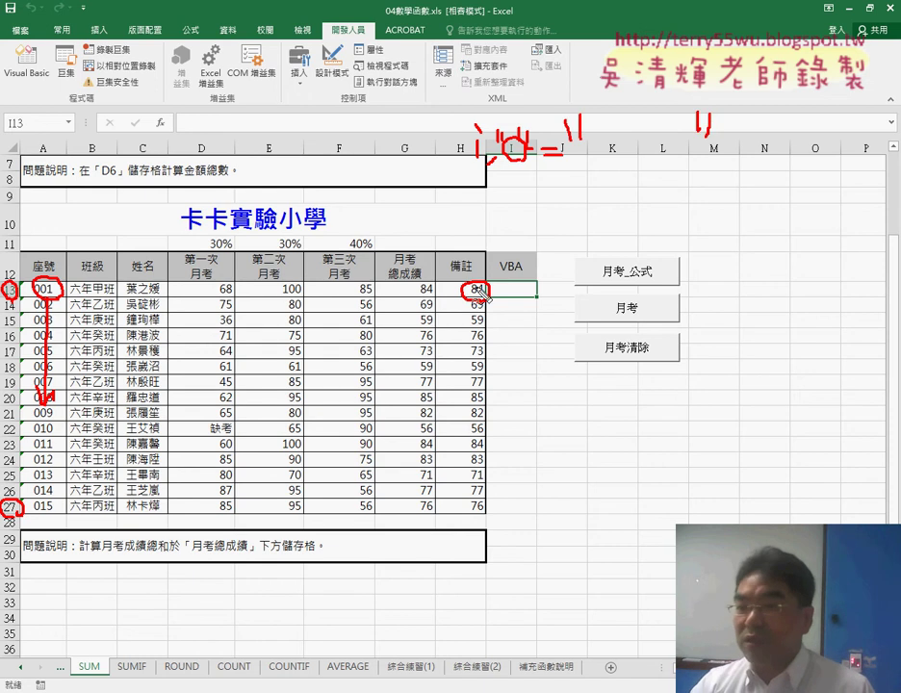
mouse_move(477, 289)
left_mouse_down()
mouse_move(612, 204)
mouse_move(641, 146)
mouse_move(653, 146)
left_mouse_up()
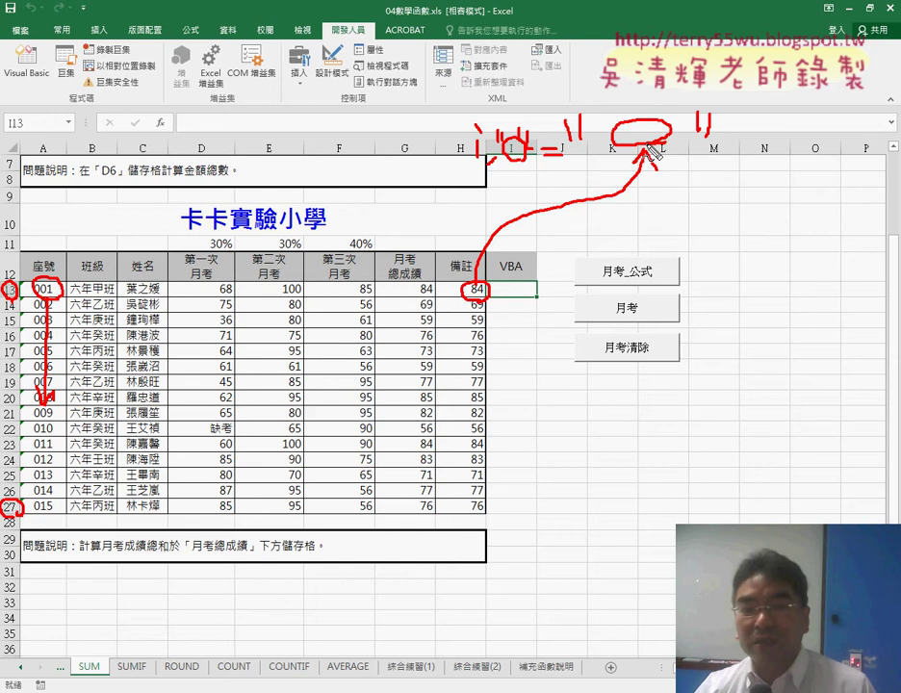
key("Escape")
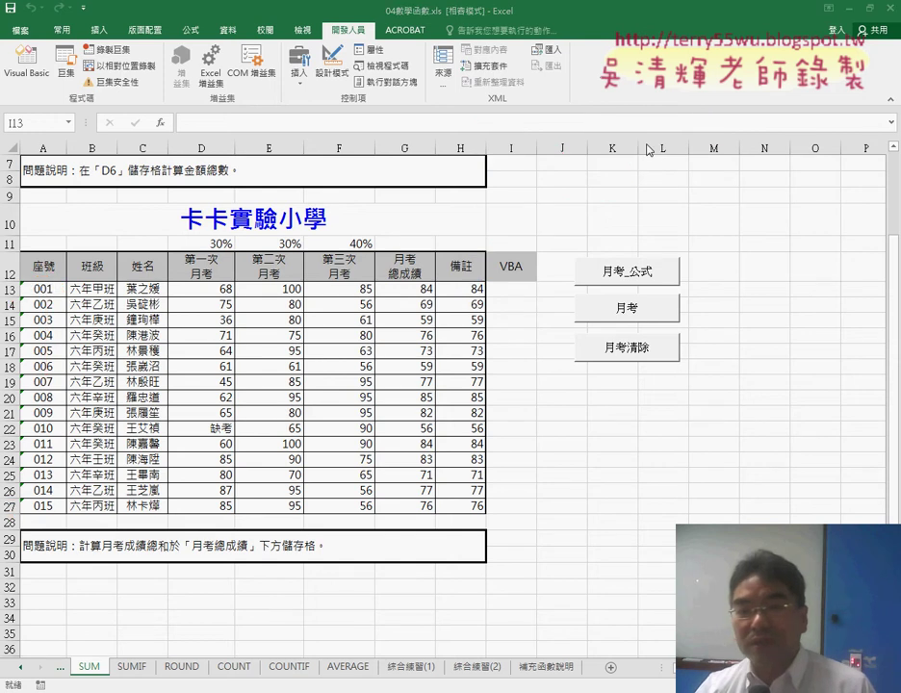
Open the 月考_公式 button's assigned macro in Module1 through 指定巨集 and 編輯.
right_click(642, 274)
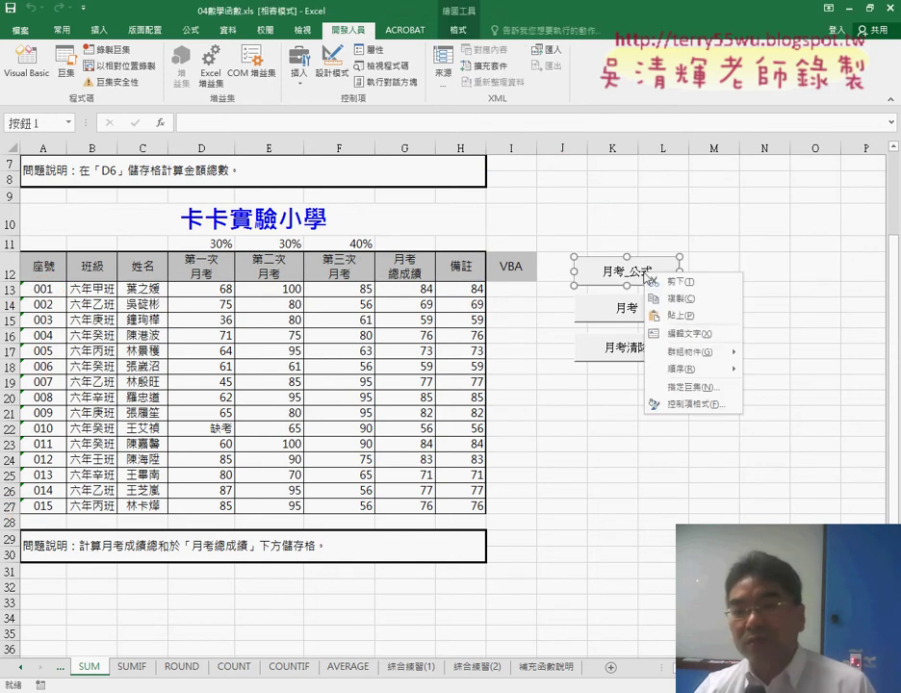
left_click(681, 385)
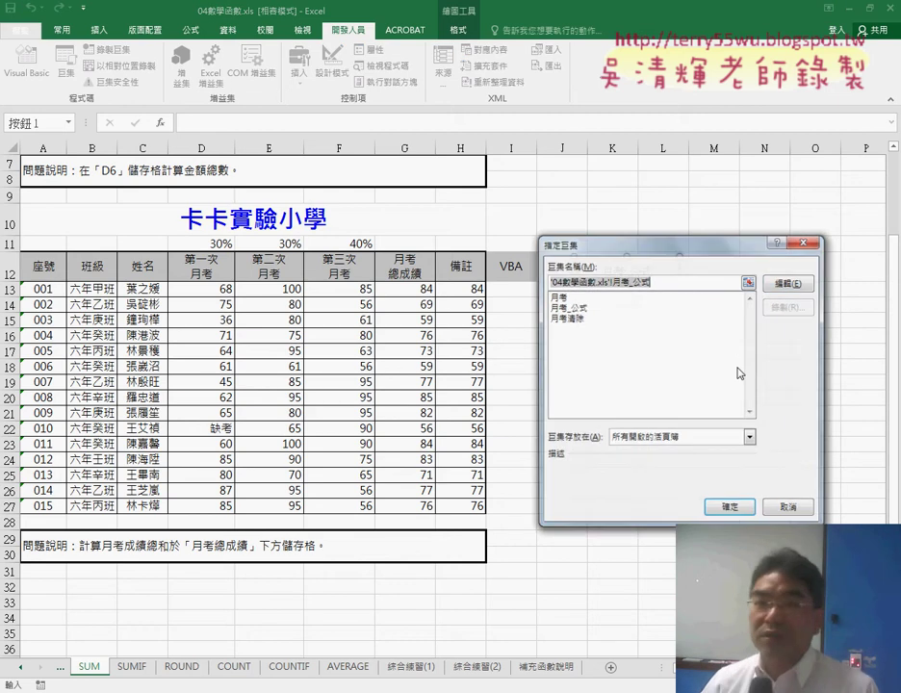
left_click(798, 286)
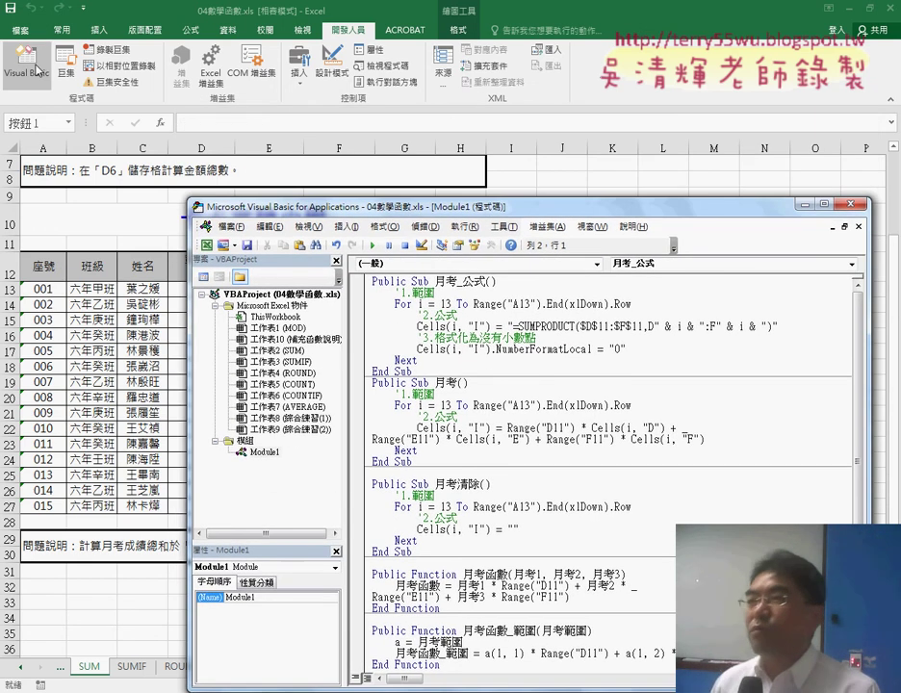
left_click(266, 451)
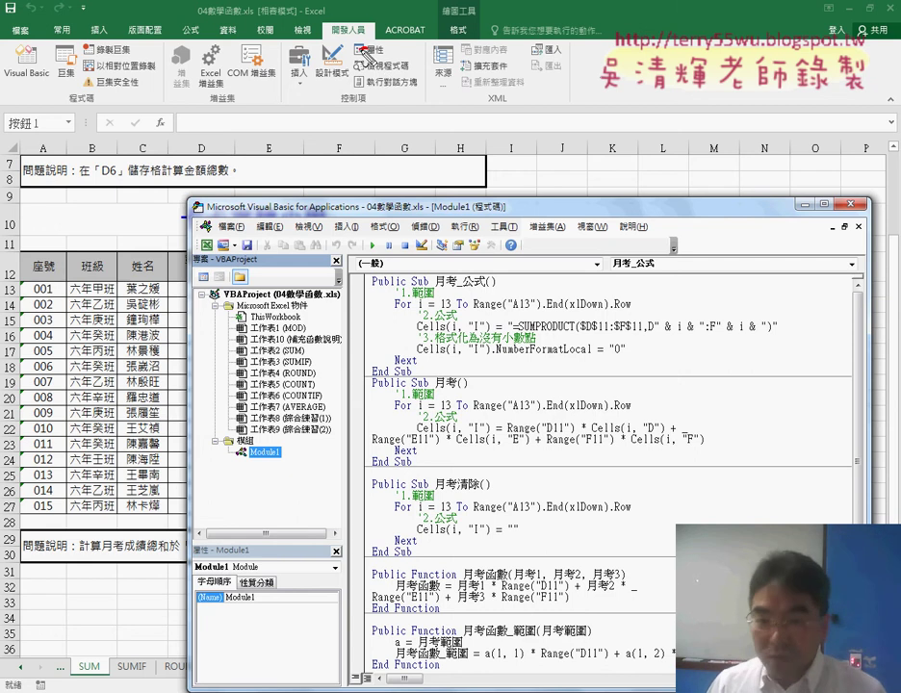
left_click_drag(338, 23, 372, 25)
left_click_drag(38, 48, 29, 88)
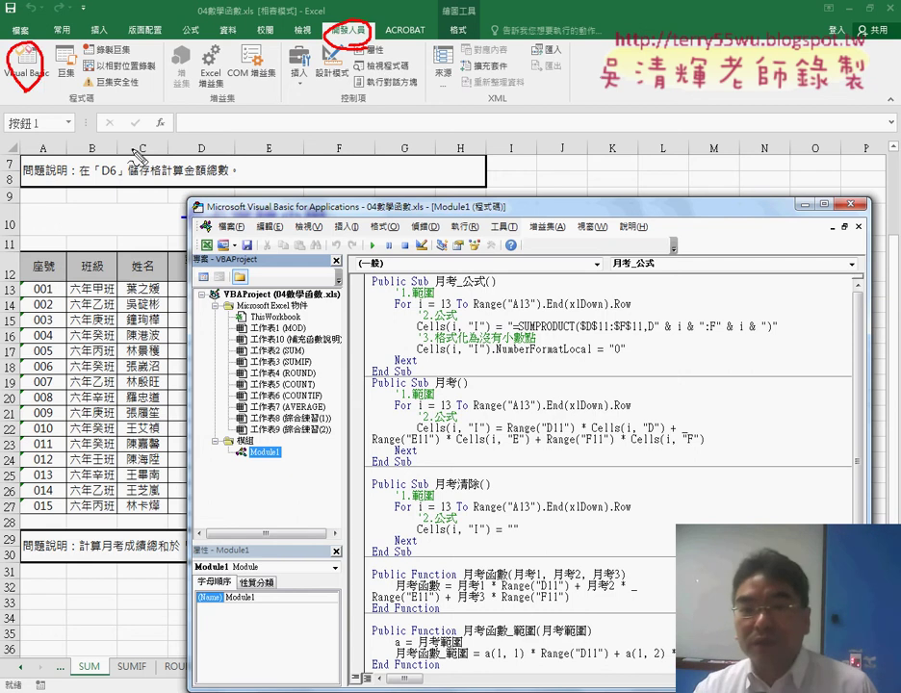
left_click_drag(242, 465, 248, 445)
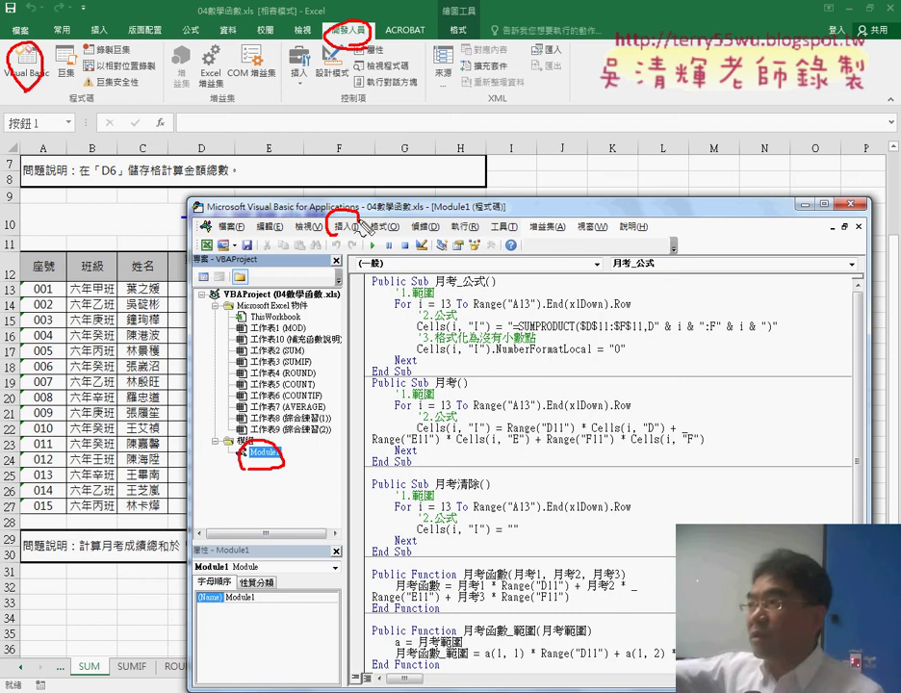
left_click_drag(358, 218, 356, 219)
left_click_drag(482, 295, 438, 291)
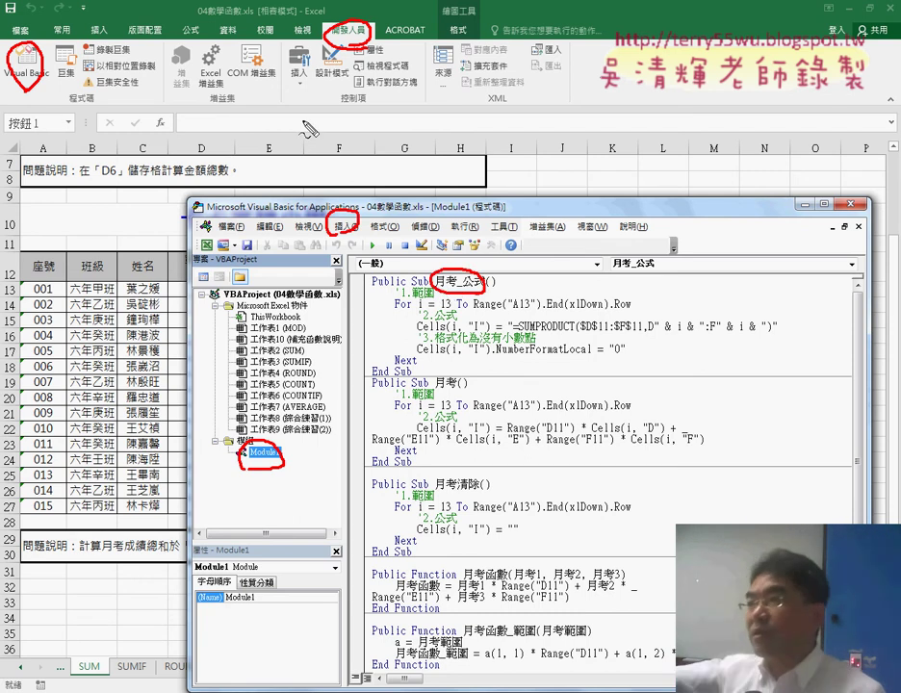
mouse_move(327, 40)
left_mouse_down()
mouse_move(63, 85)
mouse_move(230, 448)
mouse_move(431, 289)
left_mouse_up()
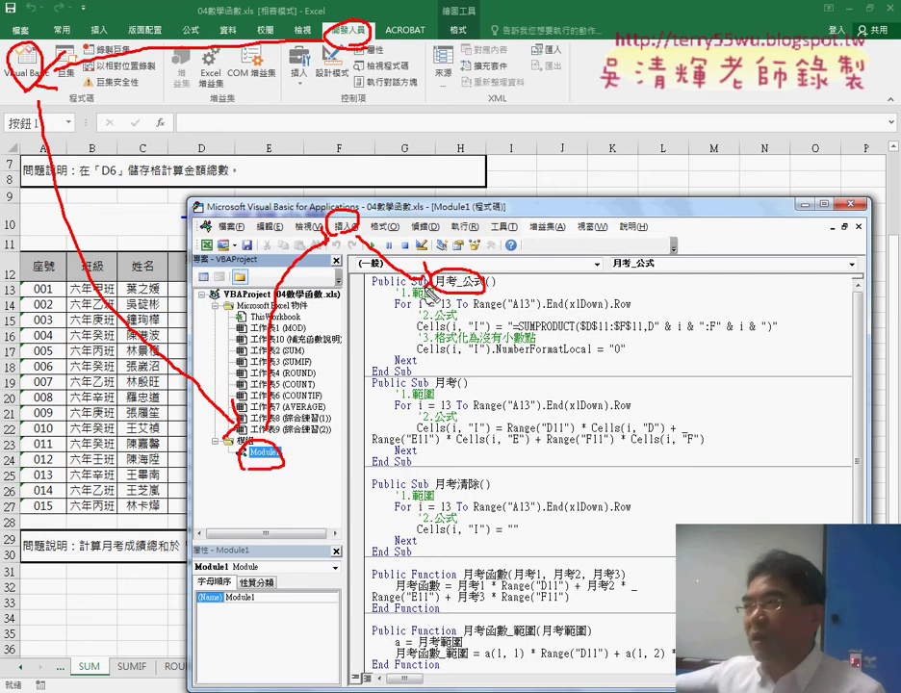
key("Escape")
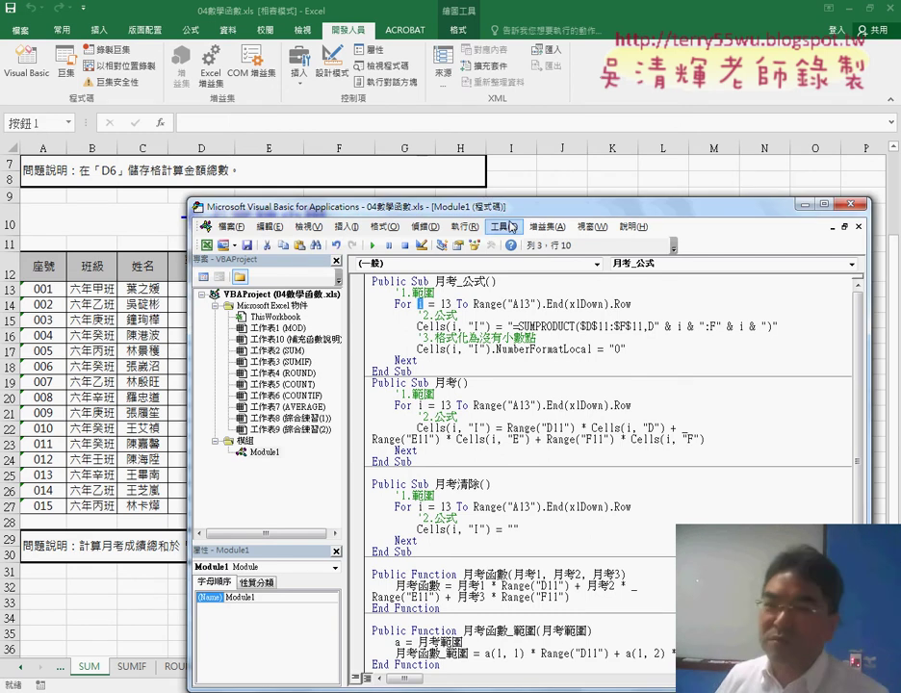
Replace the SUMPRODUCT string and NumberFormatLocal line with "" so the loop reads Cells(i, "I") = "".
left_click_drag(404, 205, 513, 116)
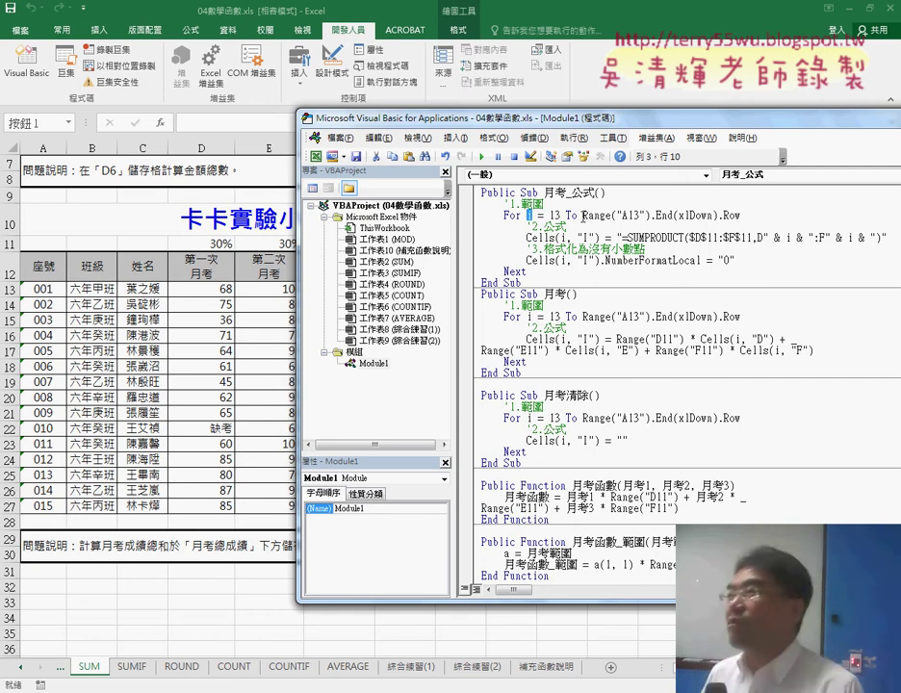
left_click_drag(582, 214, 740, 215)
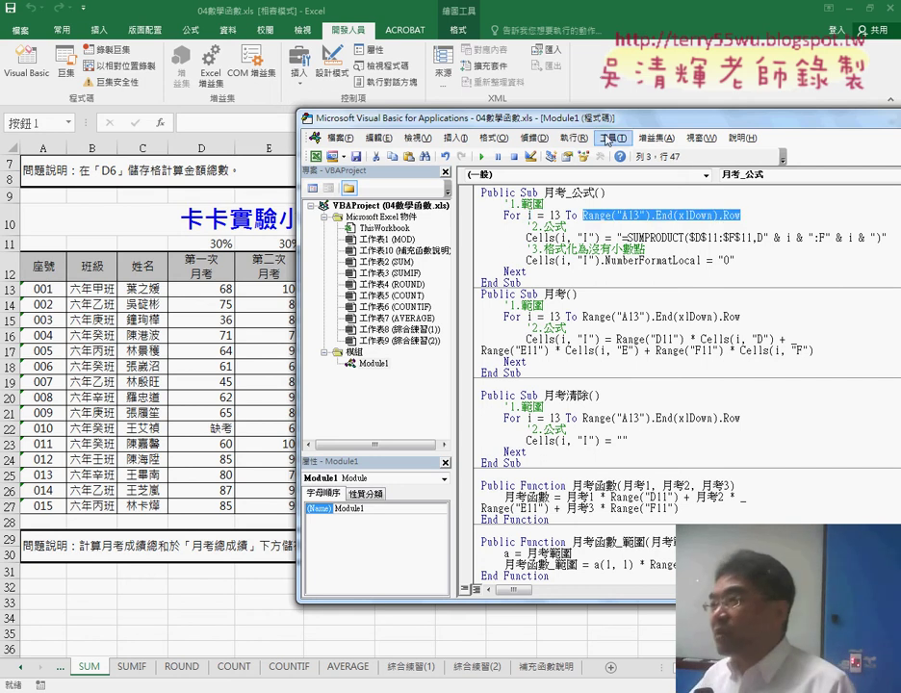
left_click_drag(485, 114, 345, 113)
left_click_drag(597, 260, 481, 236)
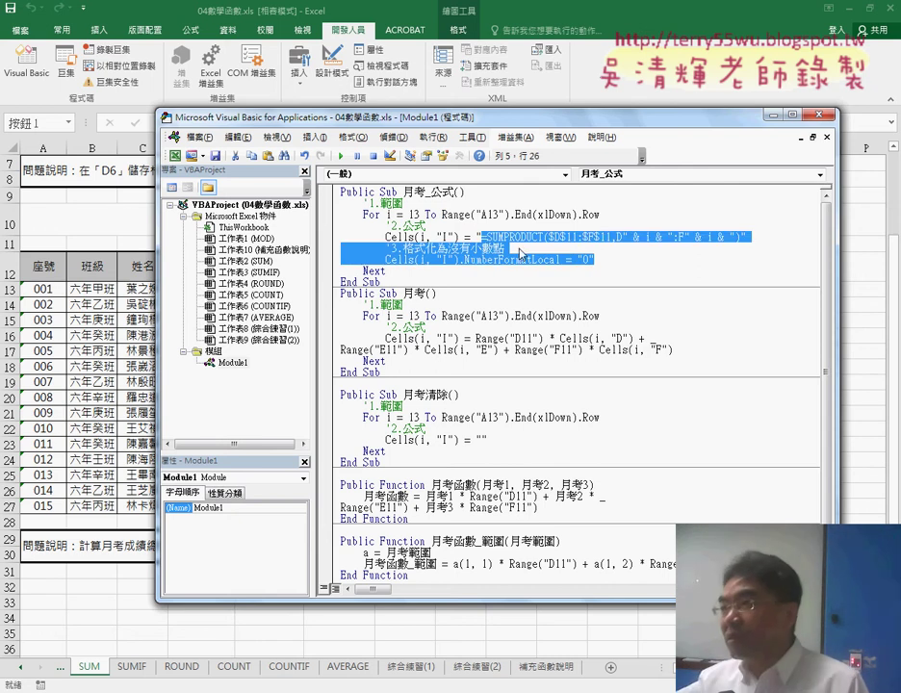
type("\"I\") = \"")
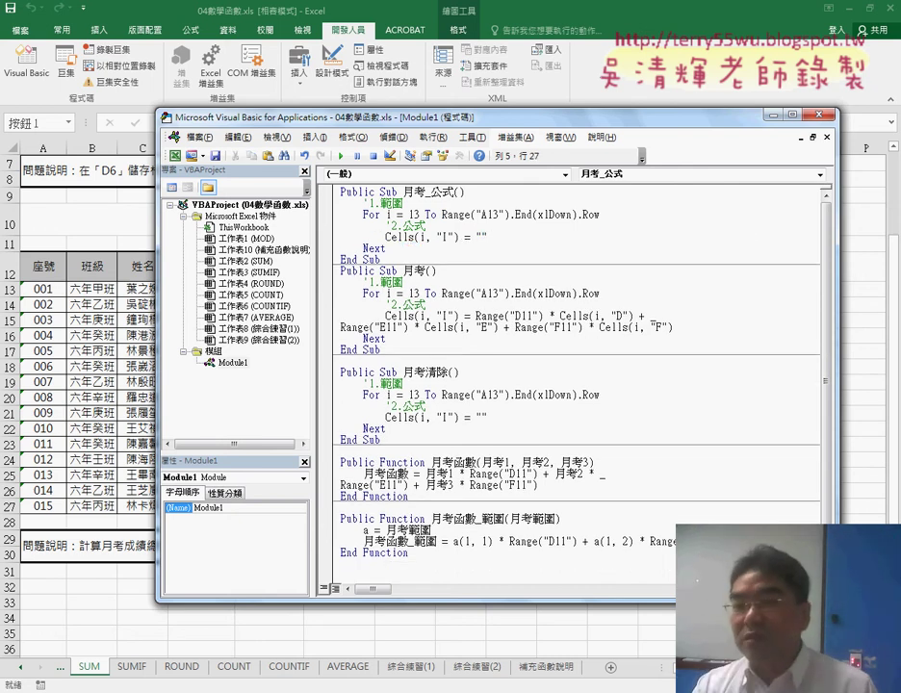
left_click_drag(459, 236, 385, 236)
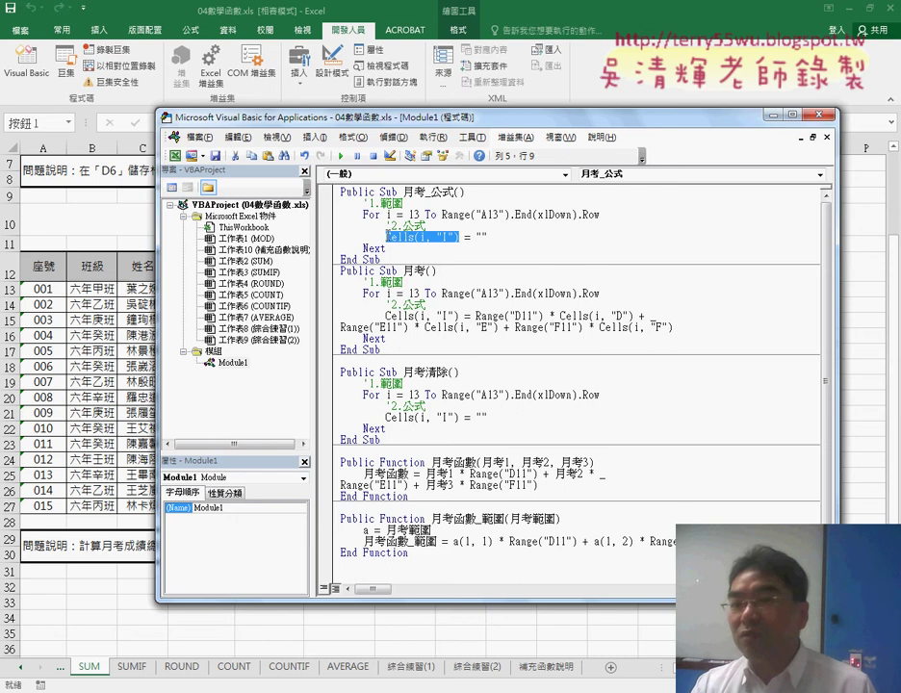
left_click_drag(486, 237, 476, 237)
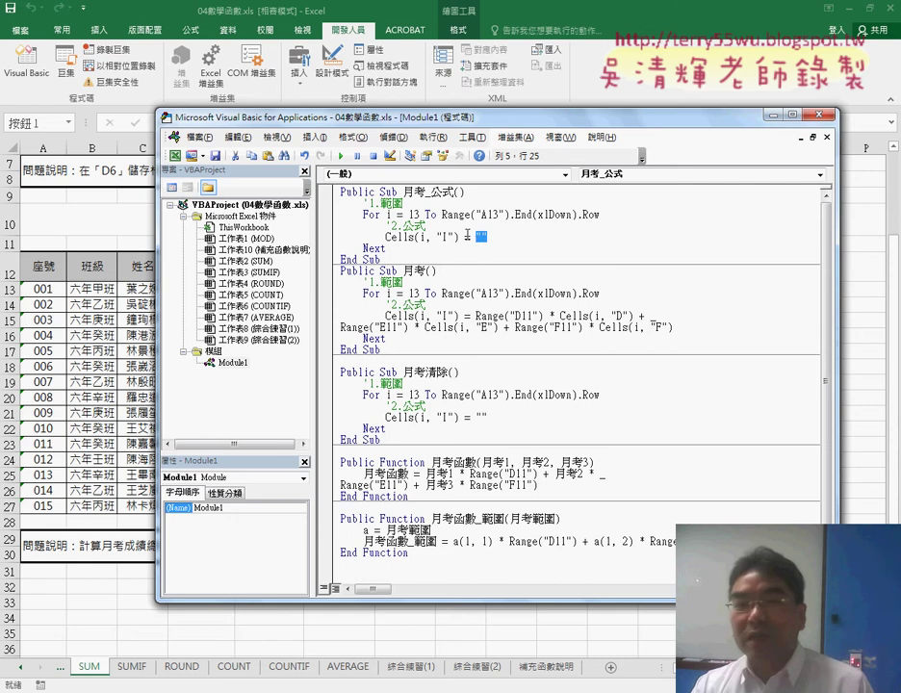
left_click(466, 236)
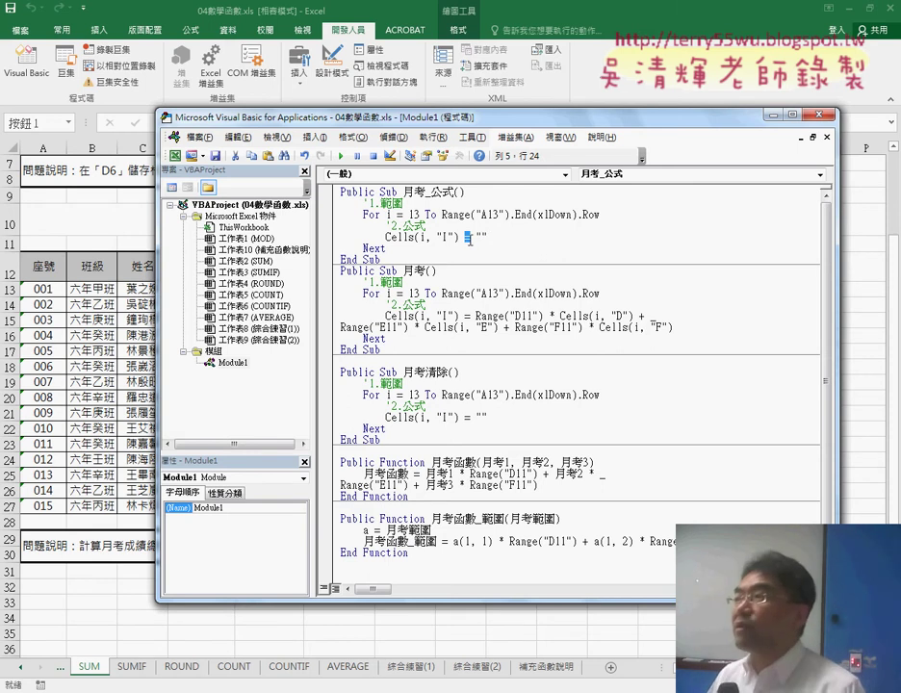
Select the empty quotes in Cells(i, "I") = "" so a formula can go there.
left_click_drag(383, 236, 435, 237)
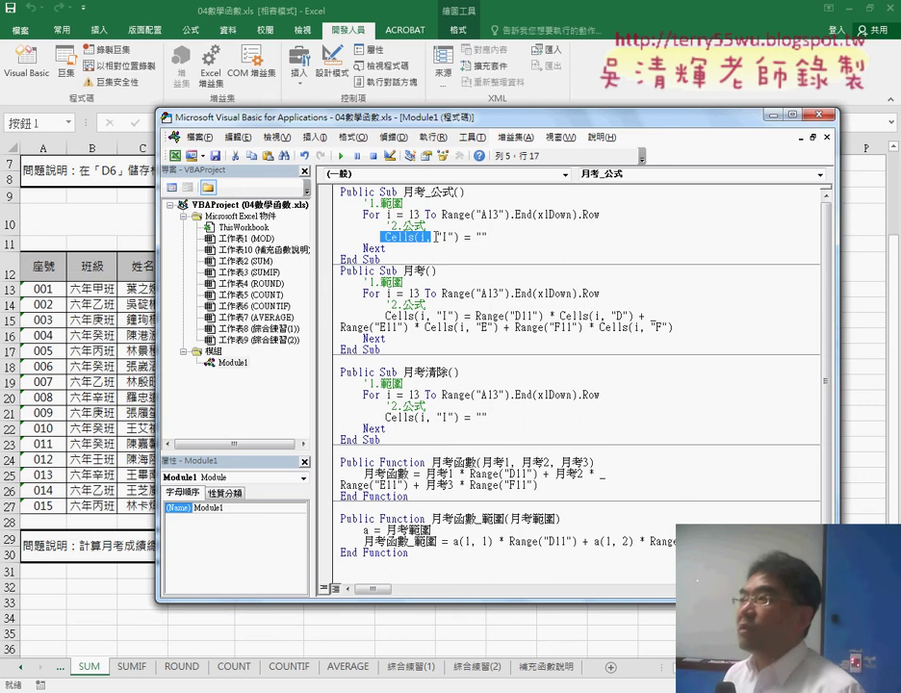
double_click(481, 237)
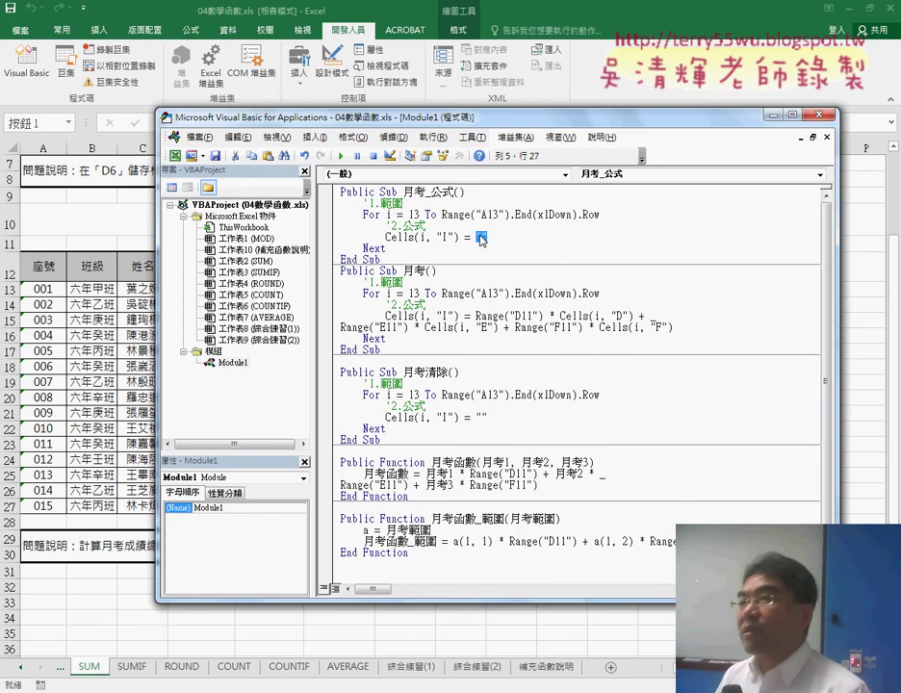
left_click_drag(518, 126, 649, 197)
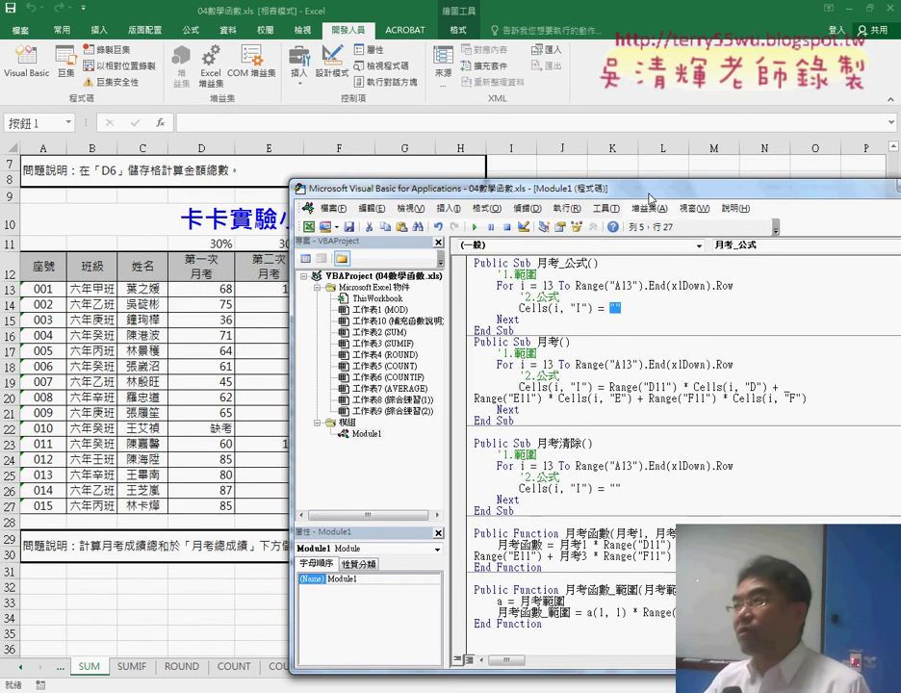
Copy H13's formula =SUMPRODUCT(D$11:F$11,D13:F13) from the formula bar without changing the cell.
left_click(264, 288)
left_click(471, 289)
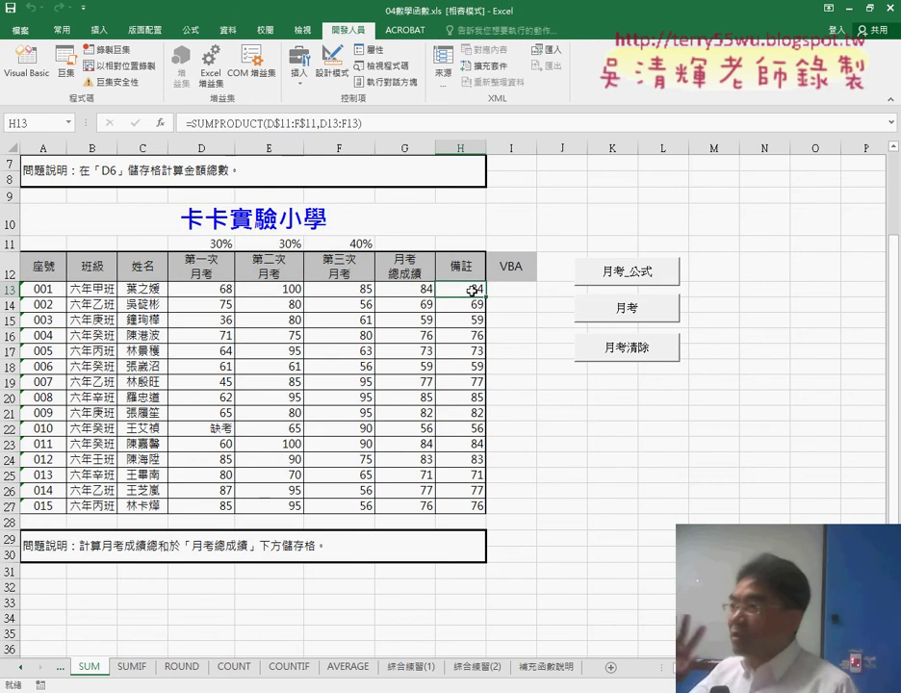
left_click(215, 127)
right_click(215, 128)
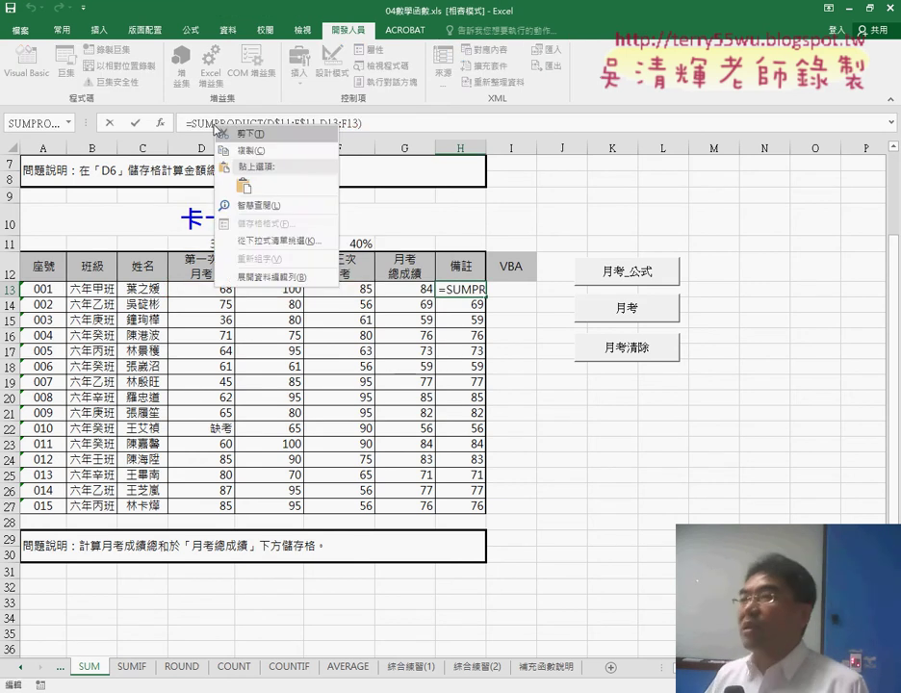
left_click(237, 150)
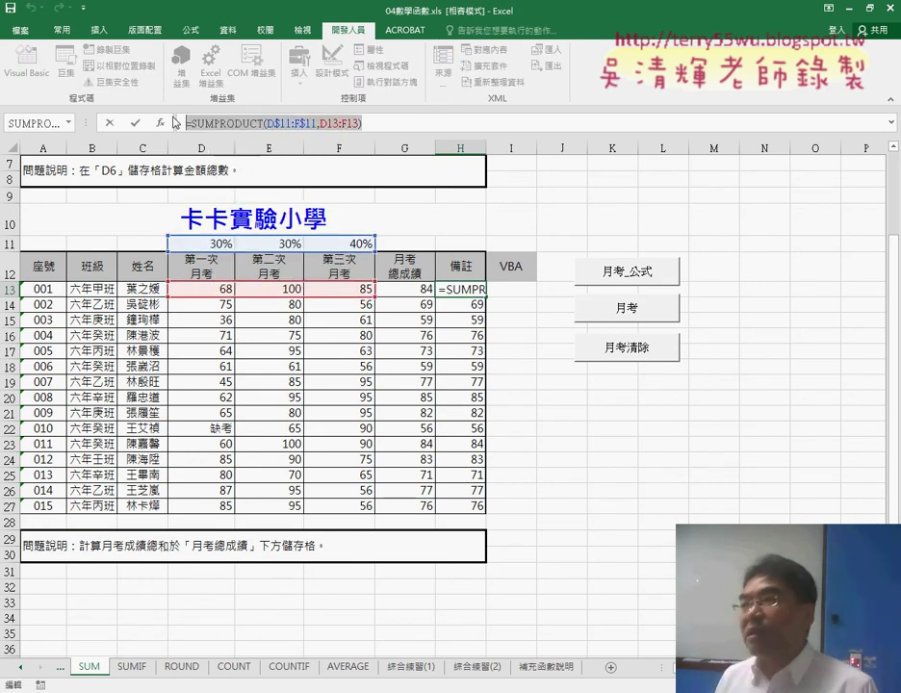
left_click(112, 126)
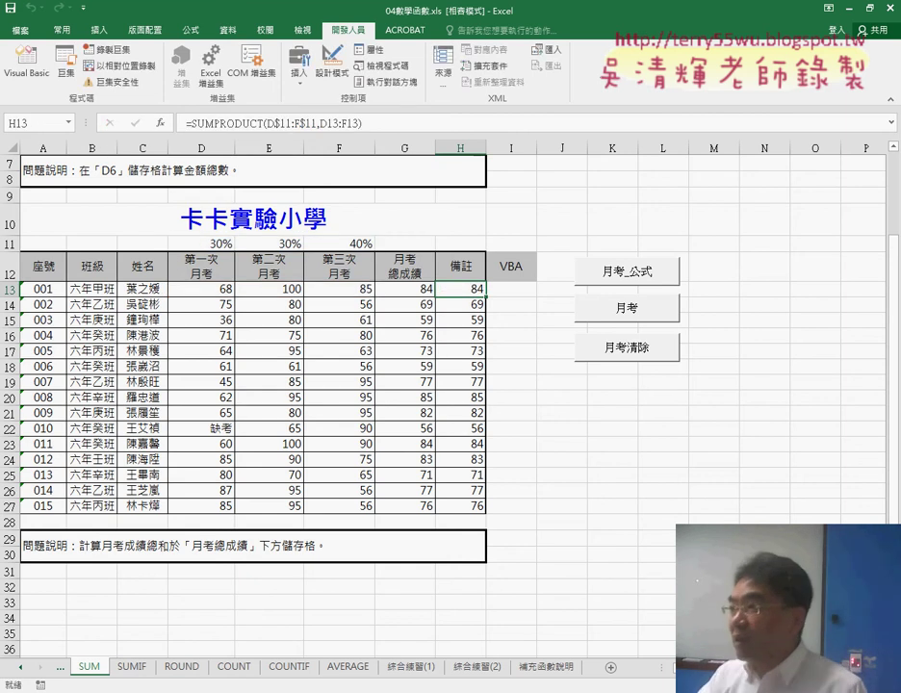
Paste the SUMPRODUCT formula between the quotes of Cells(i, "I") in the 月考_公式 code.
left_click(332, 673)
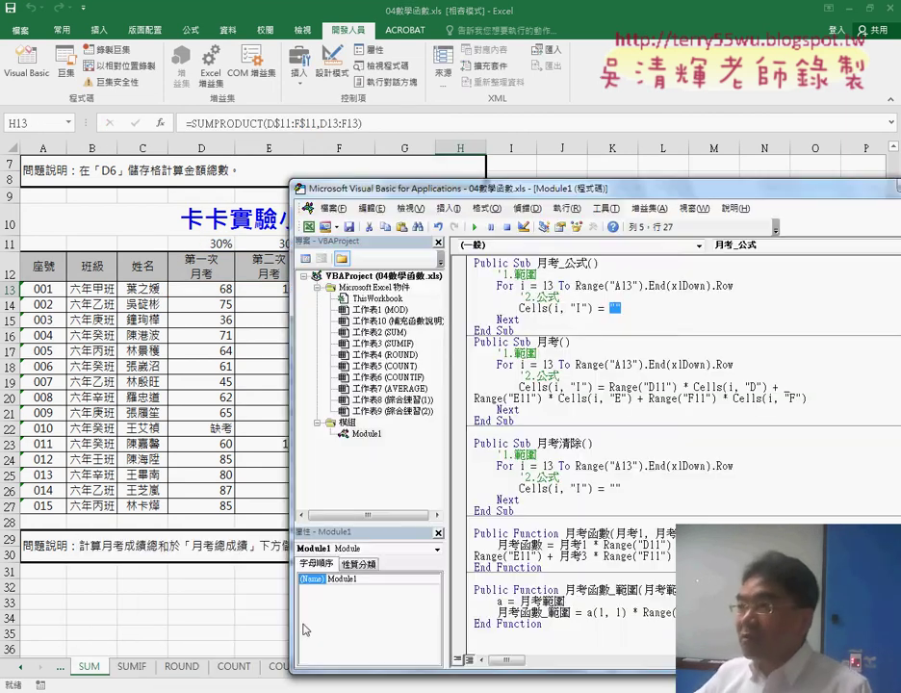
left_click(614, 308)
right_click(556, 223)
left_click(582, 235)
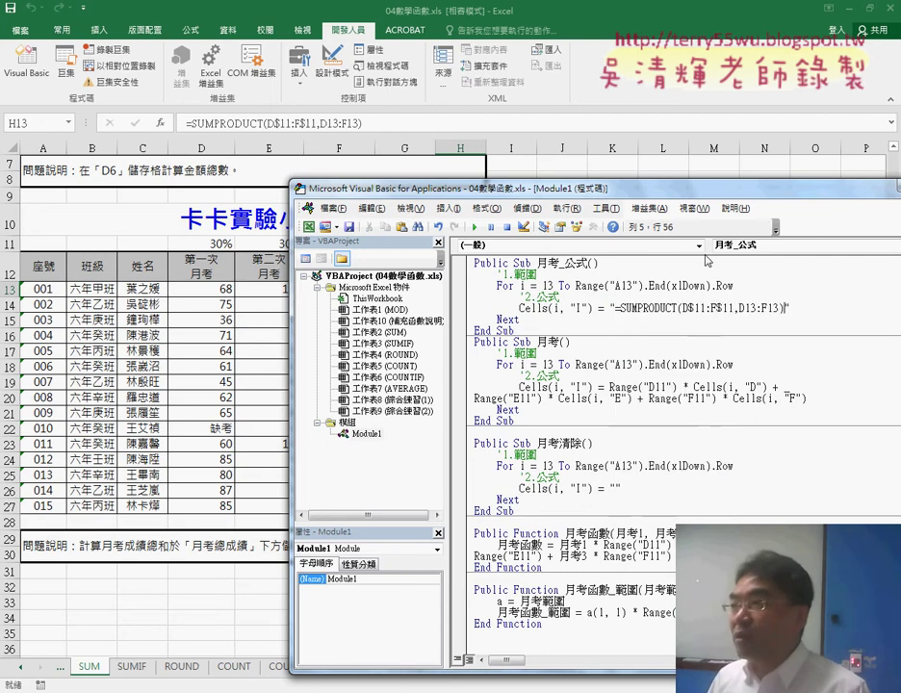
mouse_move(673, 199)
left_mouse_down()
mouse_move(520, 247)
mouse_move(496, 192)
left_mouse_up()
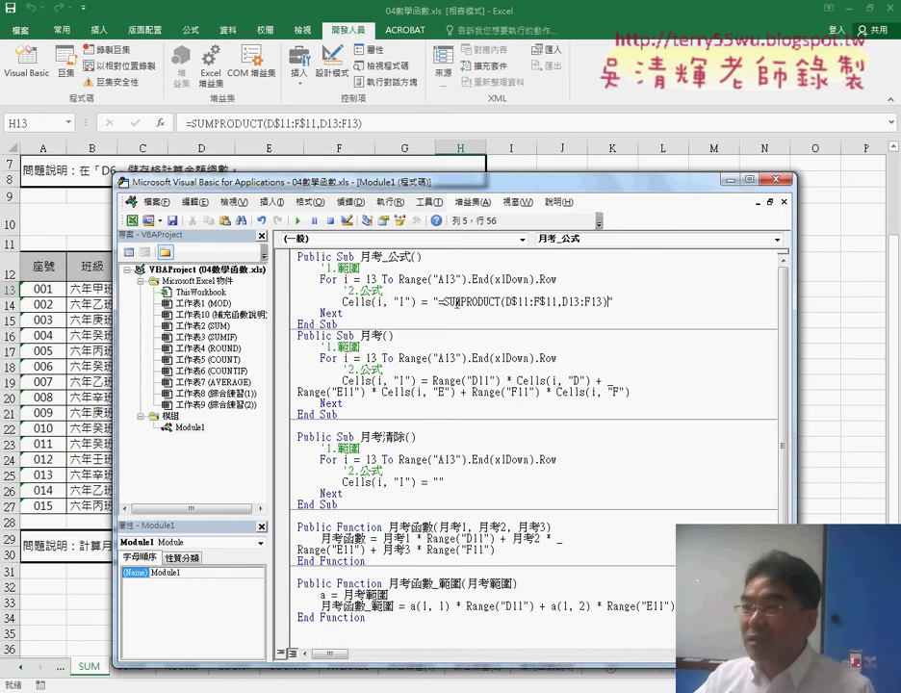
left_click_drag(439, 302, 611, 301)
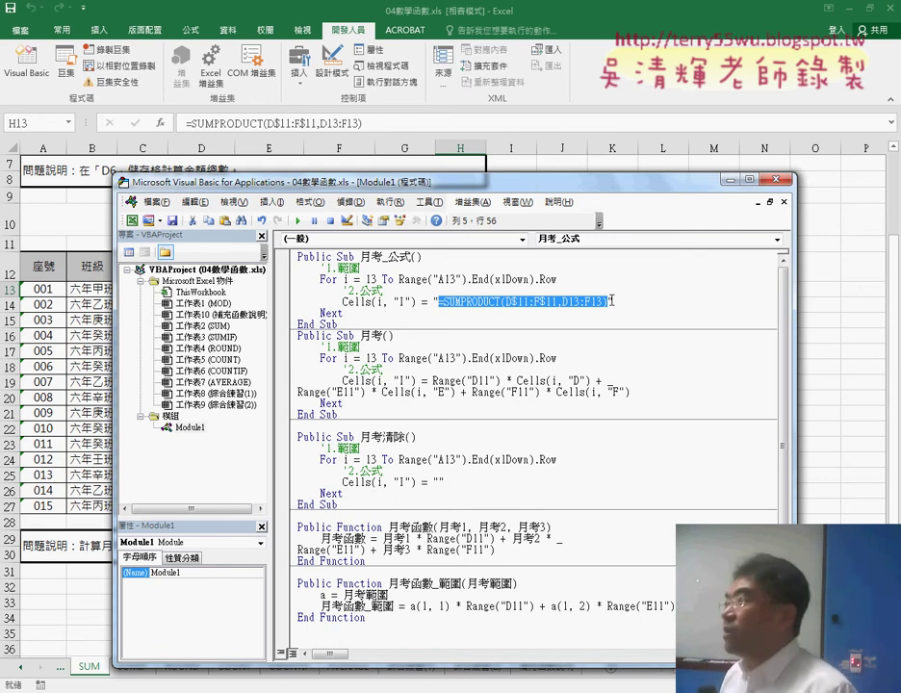
left_click(611, 302)
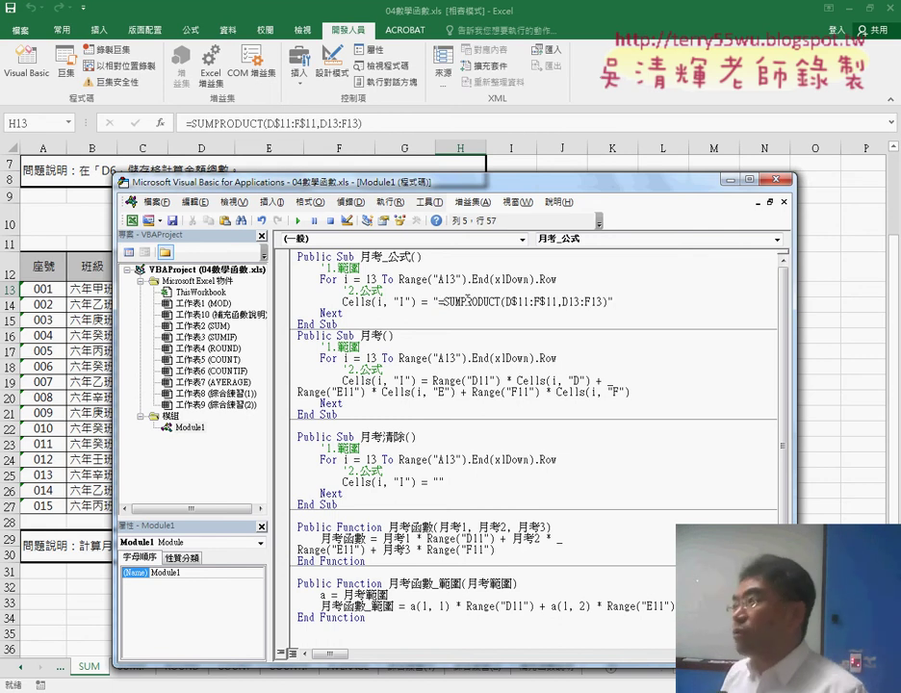
double_click(372, 279)
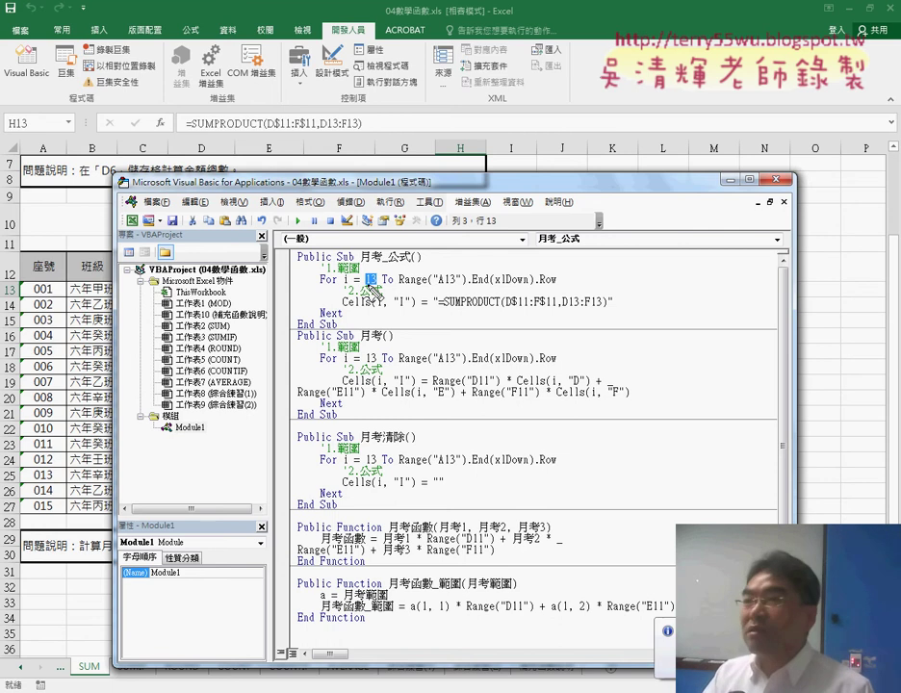
left_click_drag(373, 289, 364, 288)
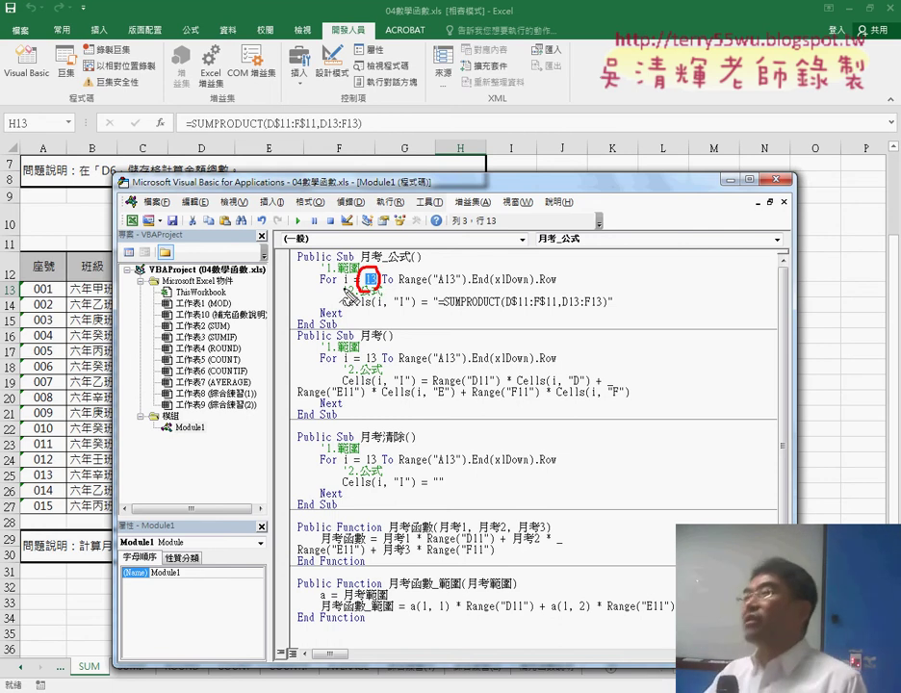
left_click_drag(567, 312, 601, 312)
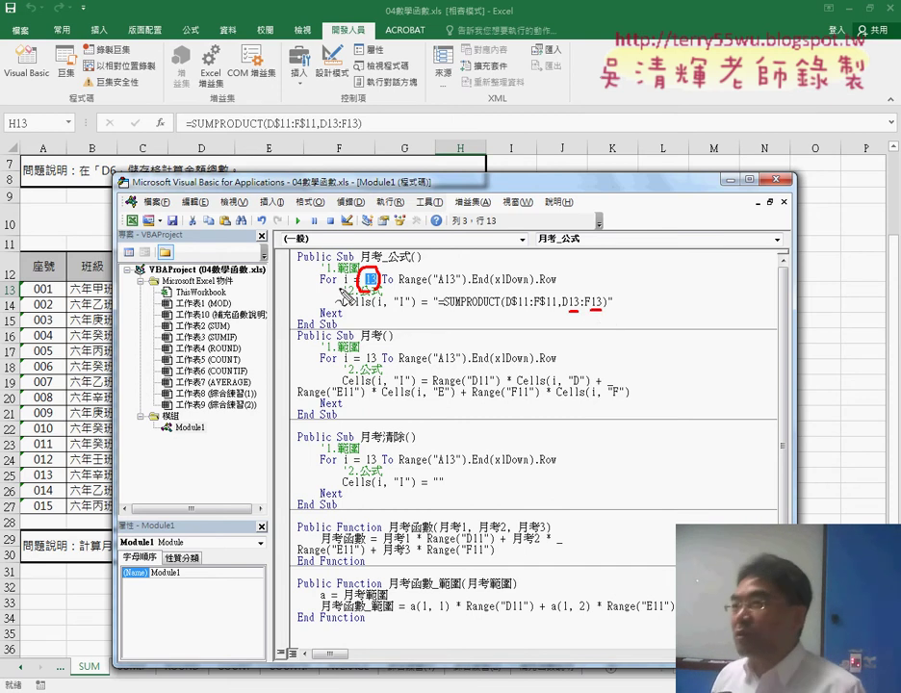
left_click_drag(339, 289, 569, 282)
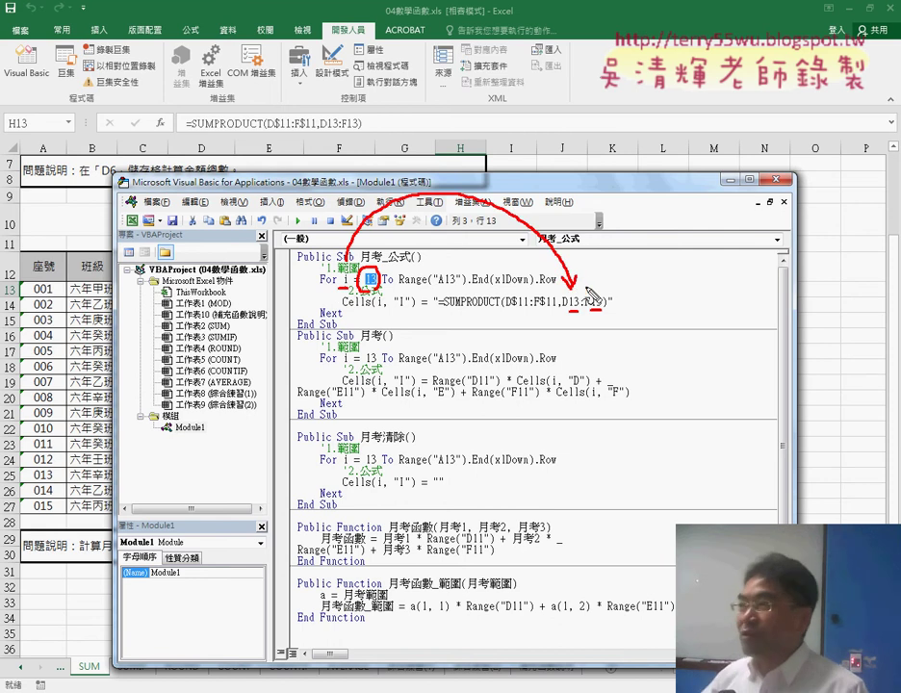
mouse_move(569, 282)
left_mouse_down()
mouse_move(606, 298)
mouse_move(611, 286)
left_mouse_up()
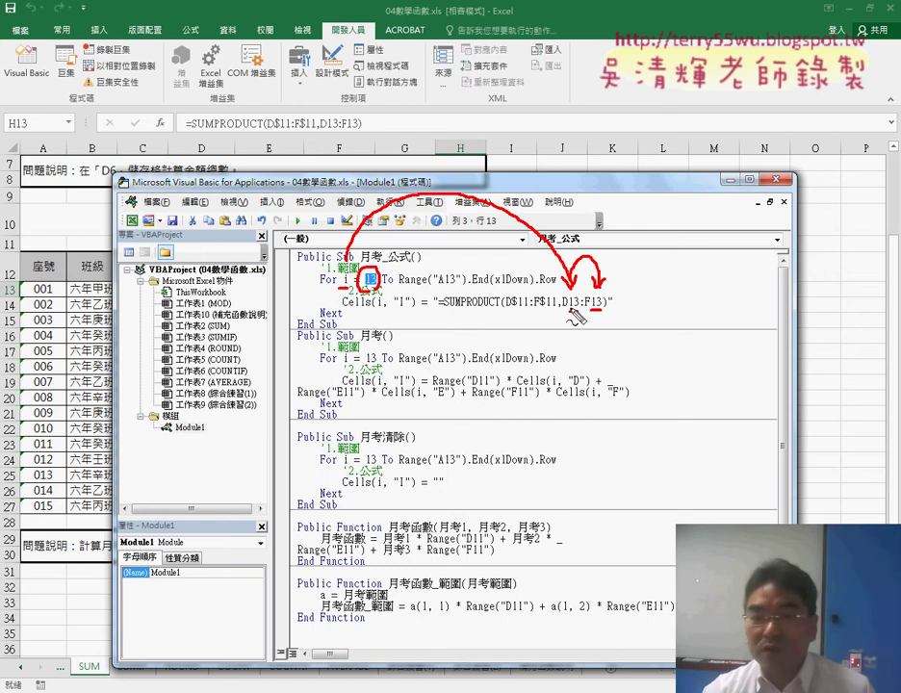
key("Escape")
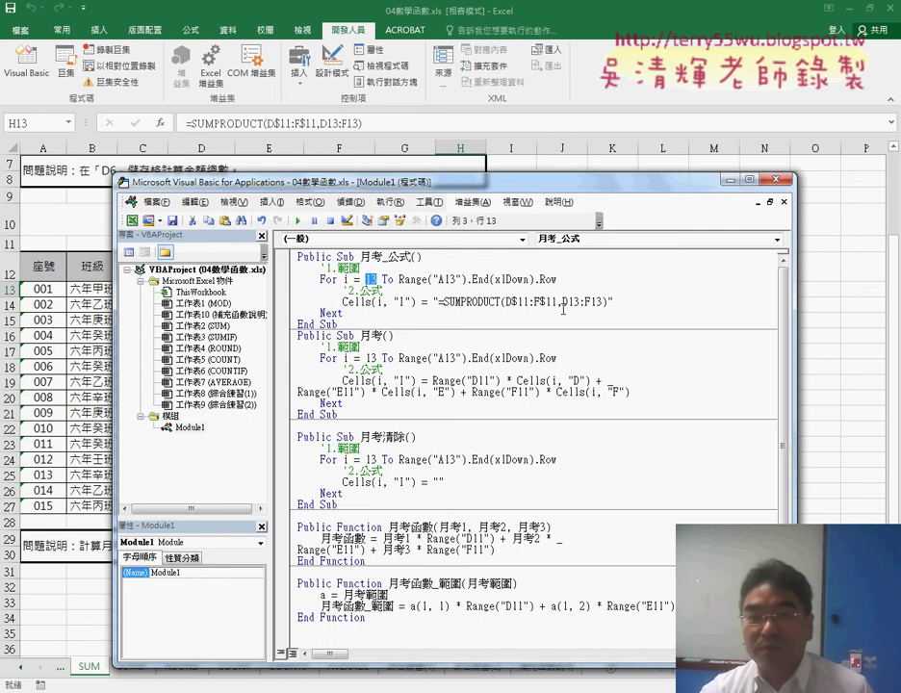
Replace the 13 in D13 with " & i & " in the formula string.
left_click(577, 301)
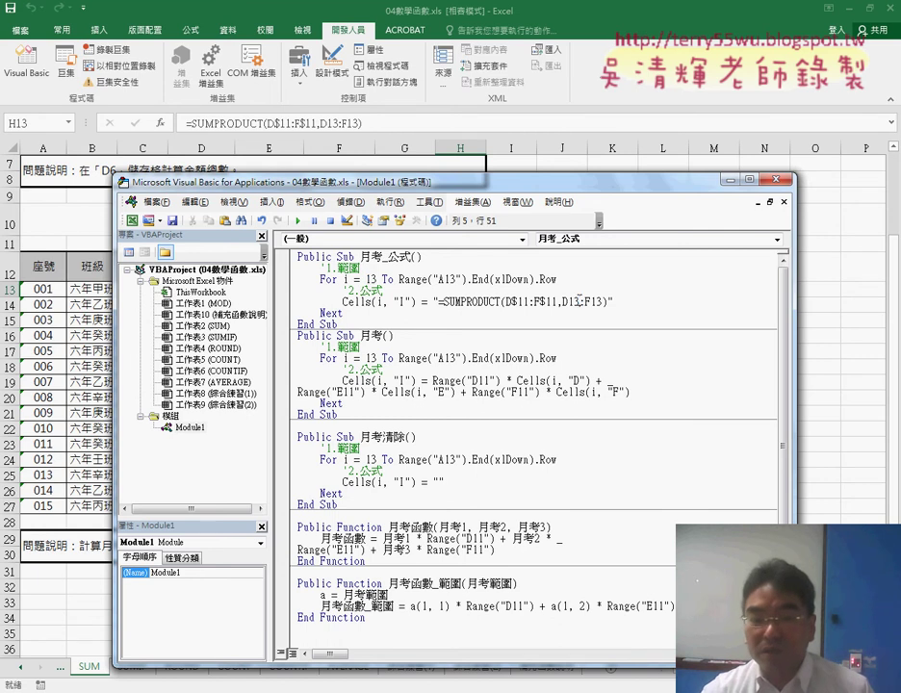
left_click_drag(579, 301, 567, 302)
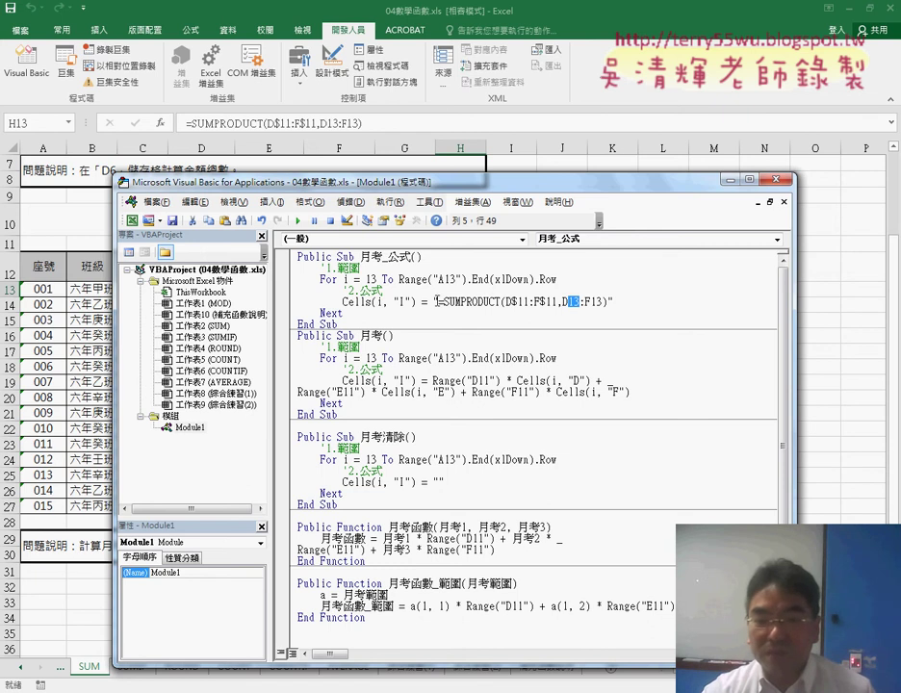
left_click_drag(434, 301, 613, 301)
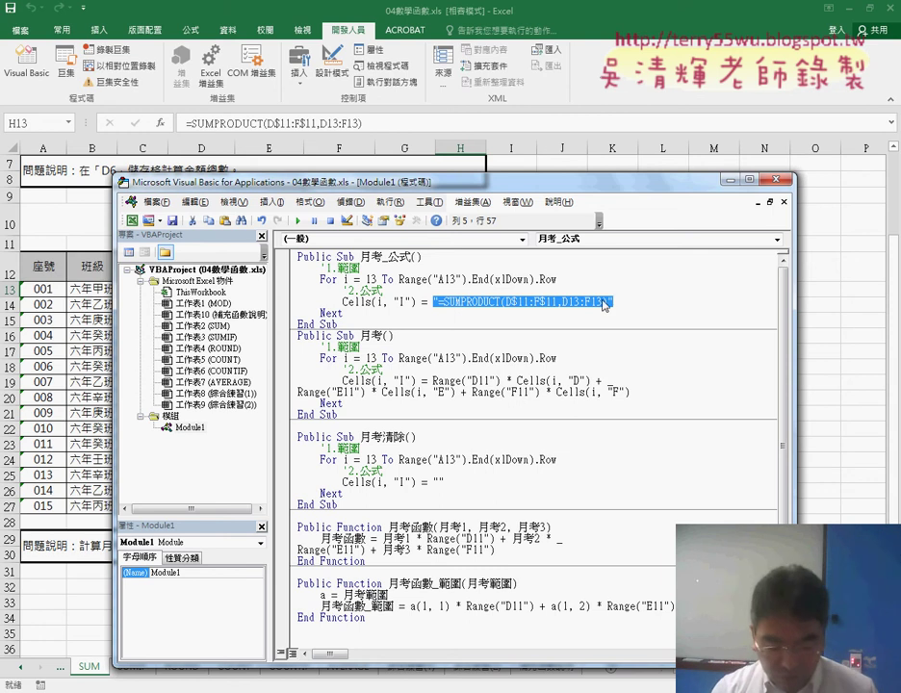
left_click_drag(580, 301, 567, 302)
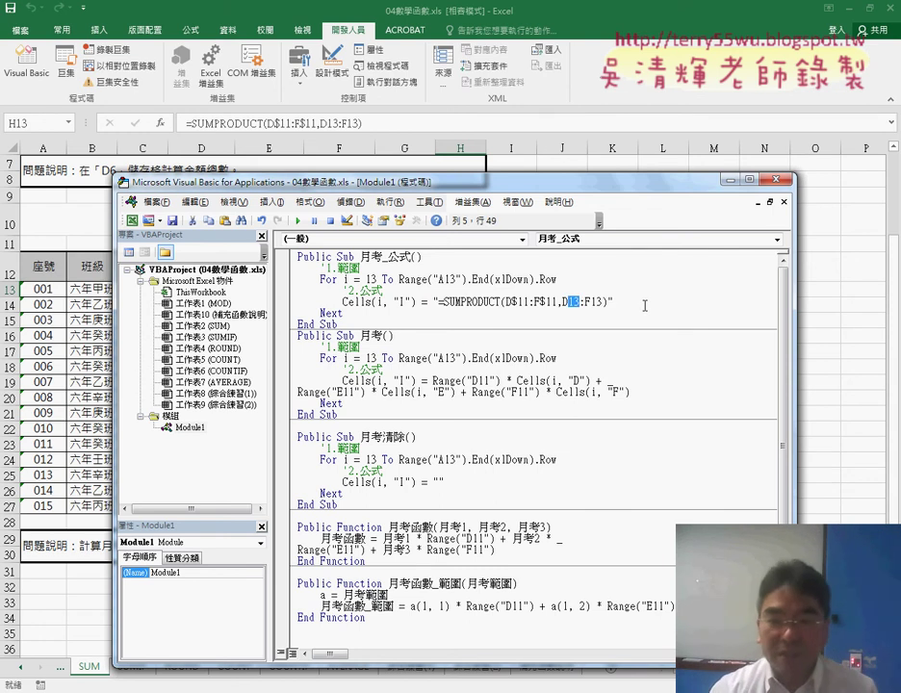
type("\"\"")
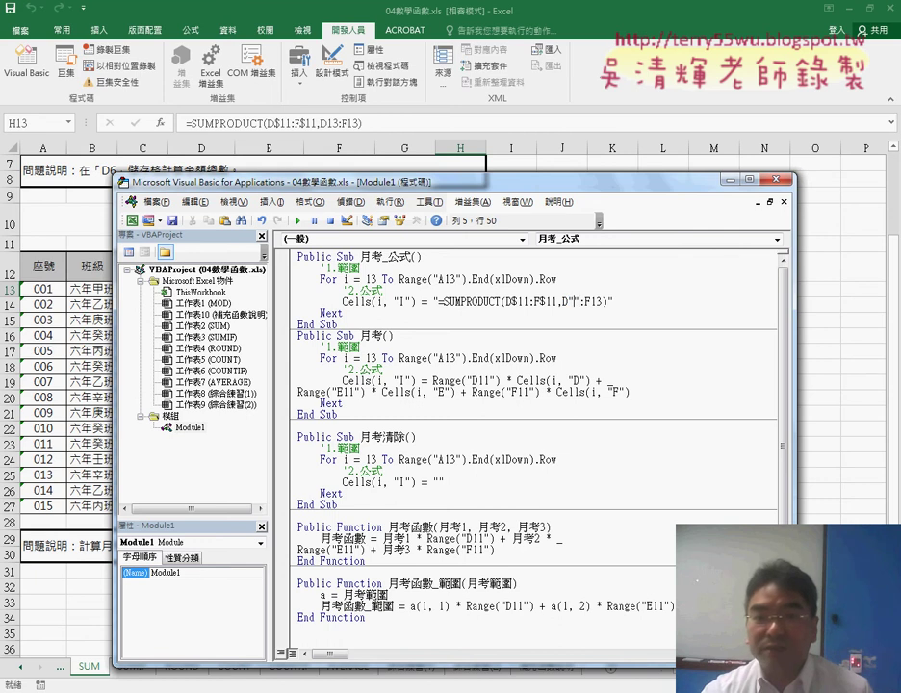
type("&&")
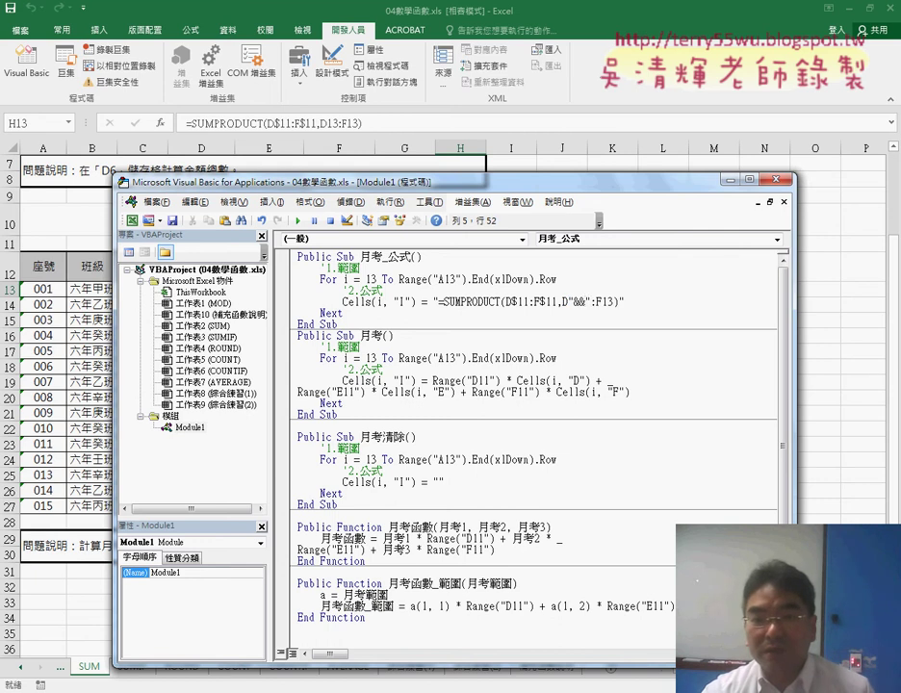
type("i")
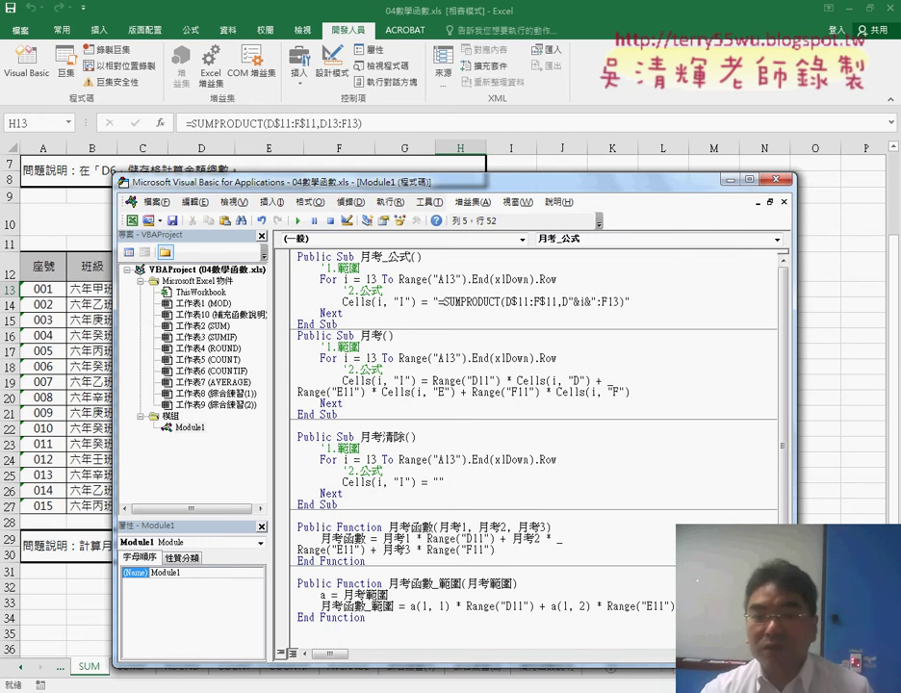
key("space")
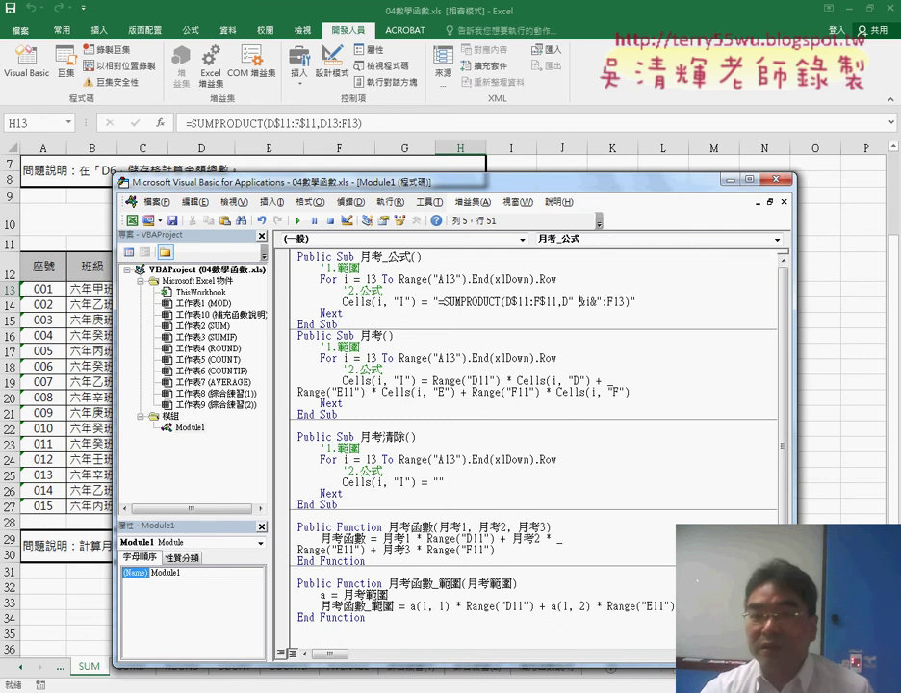
key("Right")
key("space")
key("Right")
key("space")
key("Right")
key("space")
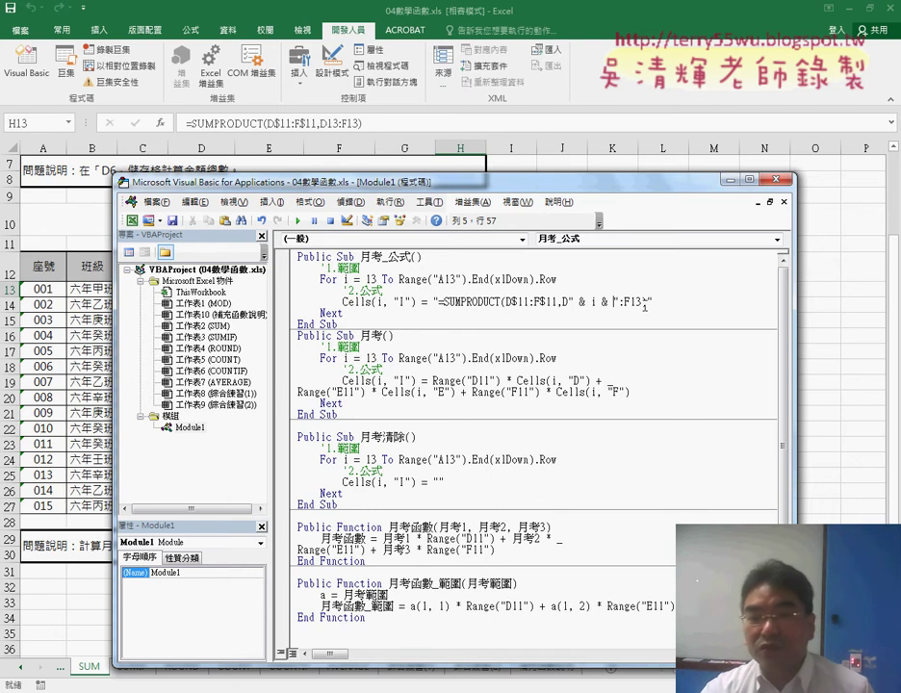
Replace F13's row number with the same " & i & " concatenation.
left_click_drag(565, 302, 618, 303)
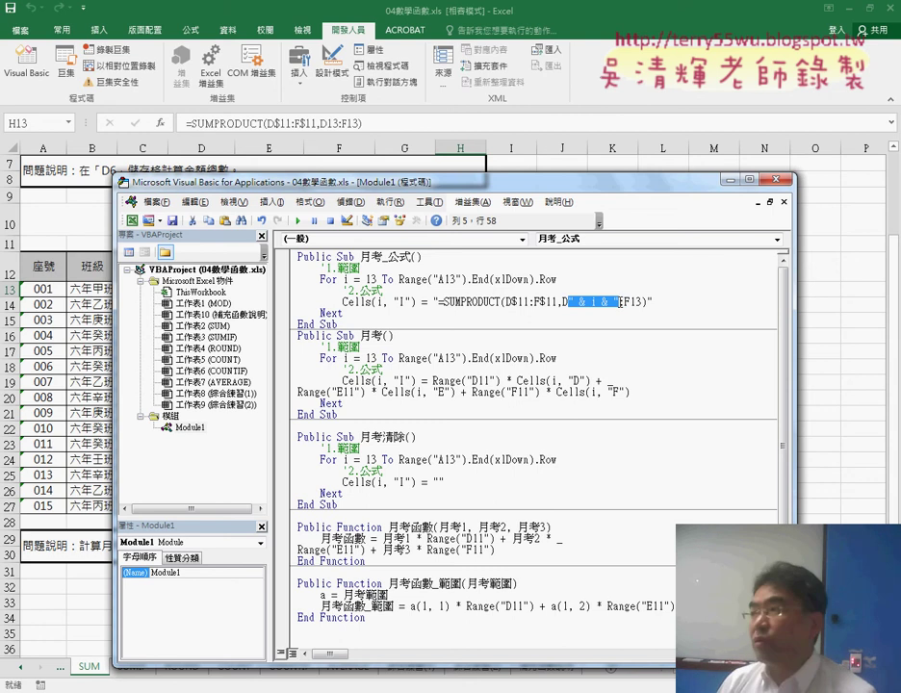
left_click(617, 302)
type("\"")
key("ctrl+v")
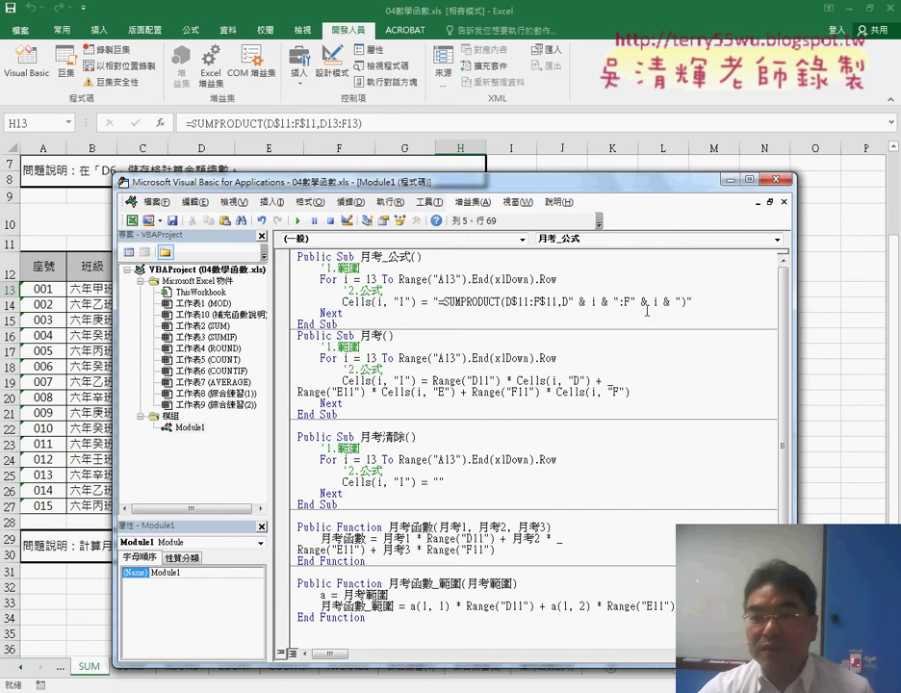
left_click_drag(627, 303, 681, 302)
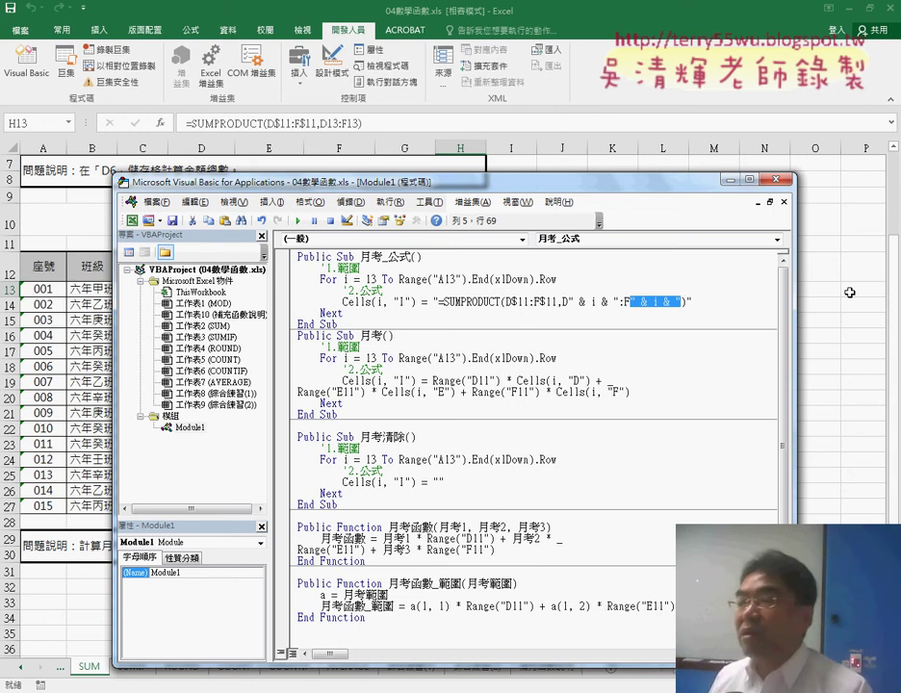
Move the VBA editor down and right to reveal the score table and three macro buttons.
left_click_drag(626, 184, 680, 412)
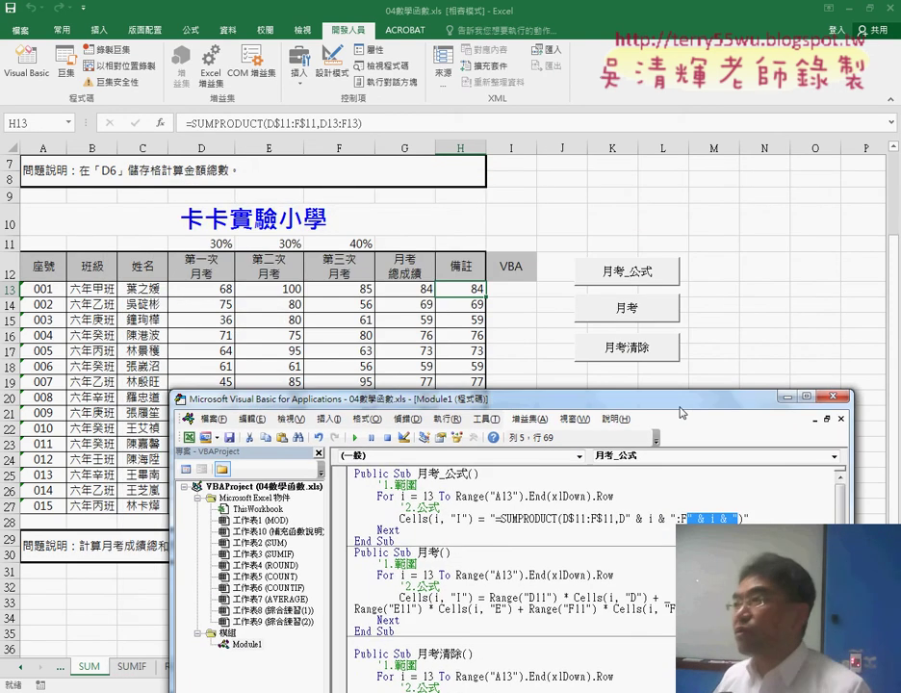
Set a breakpoint on the formula line, run 月考_公式, step row 13 and check I13.
left_click(339, 519)
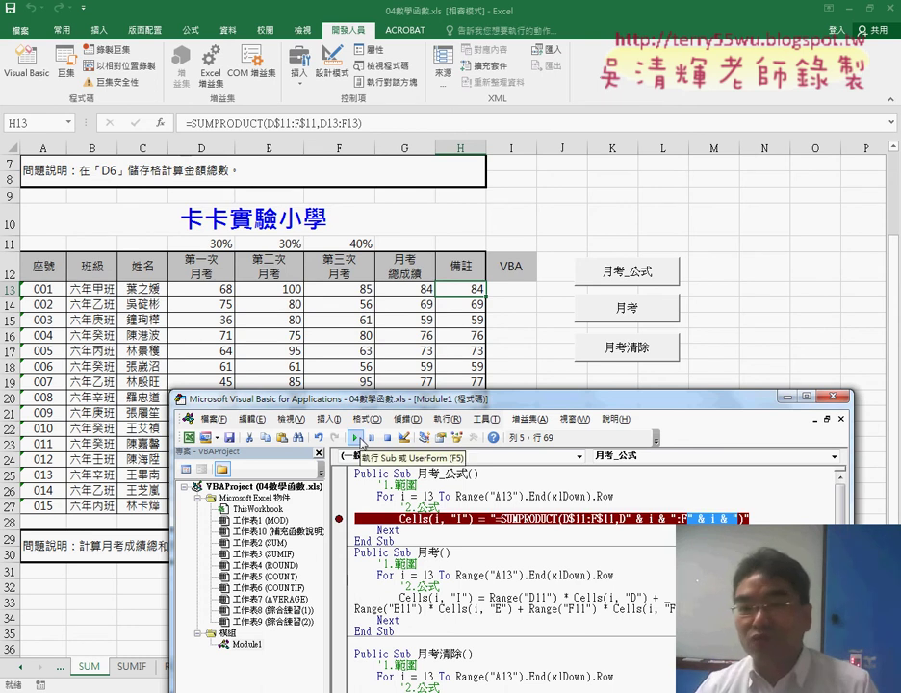
left_click(357, 438)
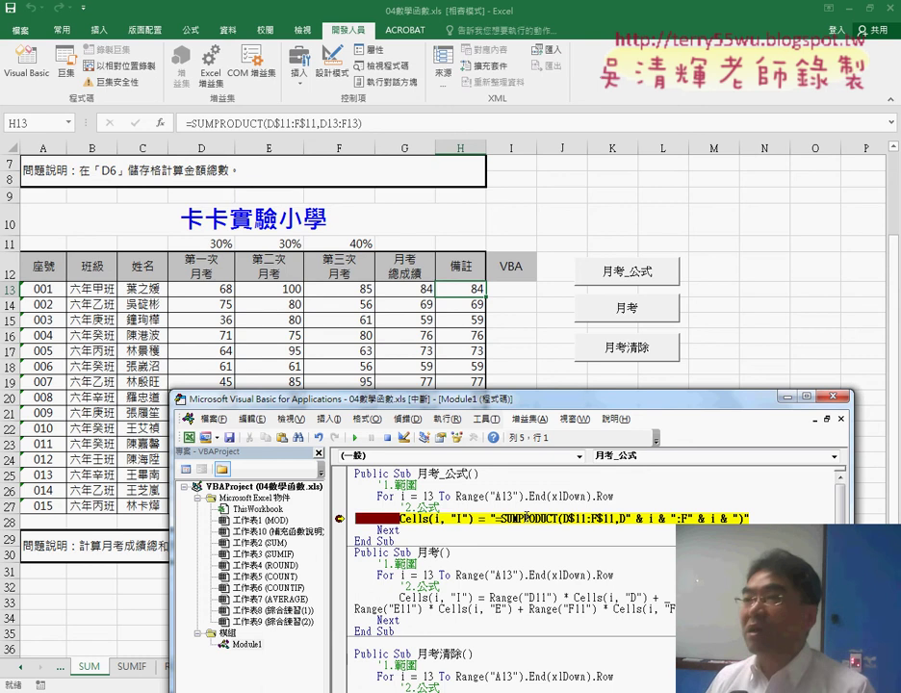
key("F8")
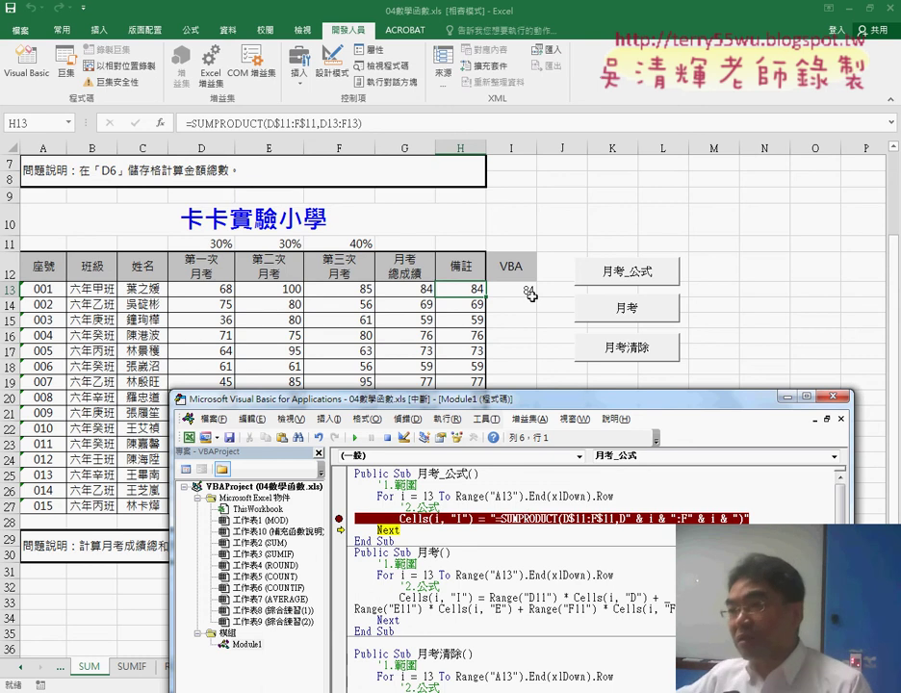
left_click(525, 288)
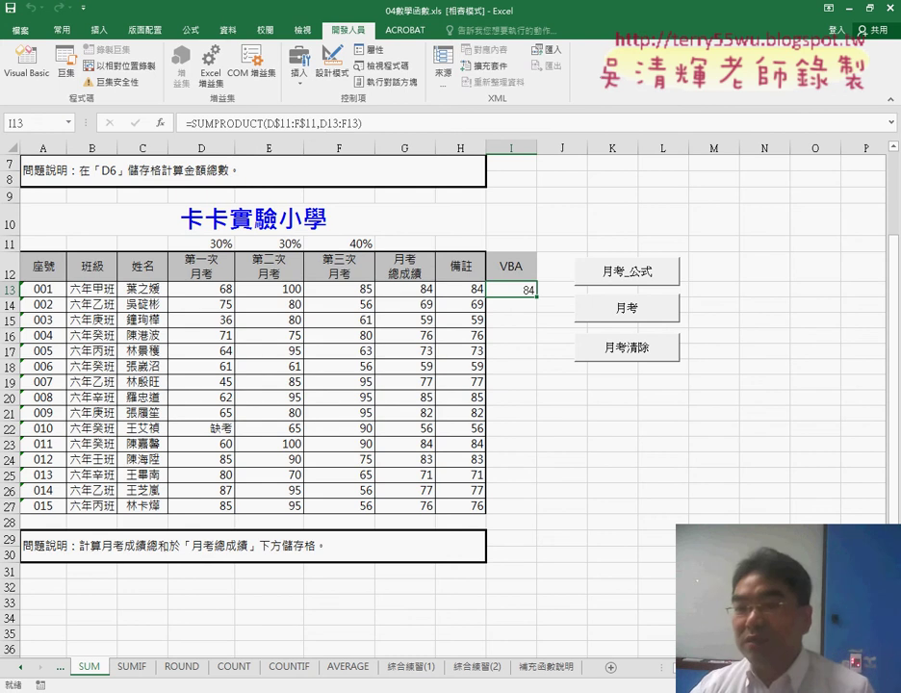
key("alt+F11")
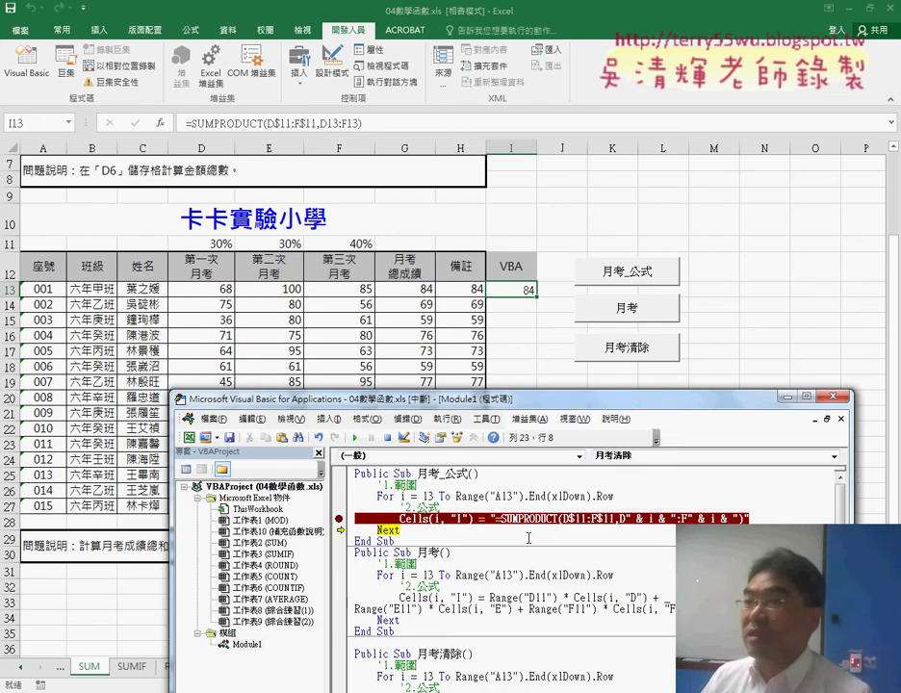
Remove the breakpoint and let 月考_公式 finish filling I13:I27 with formulas.
left_click(355, 517)
key("F9")
key("F8")
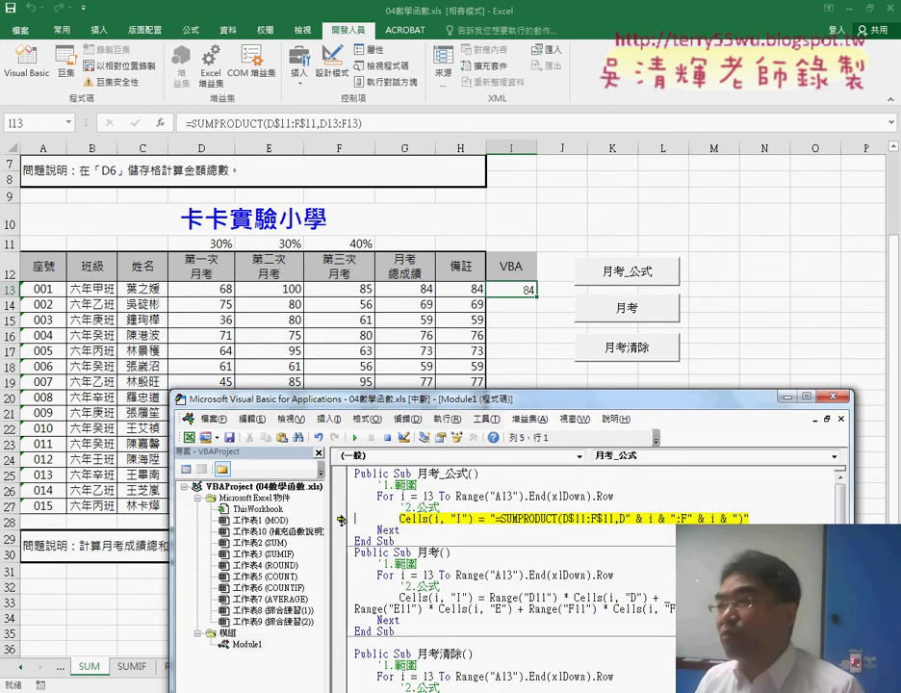
key("F5")
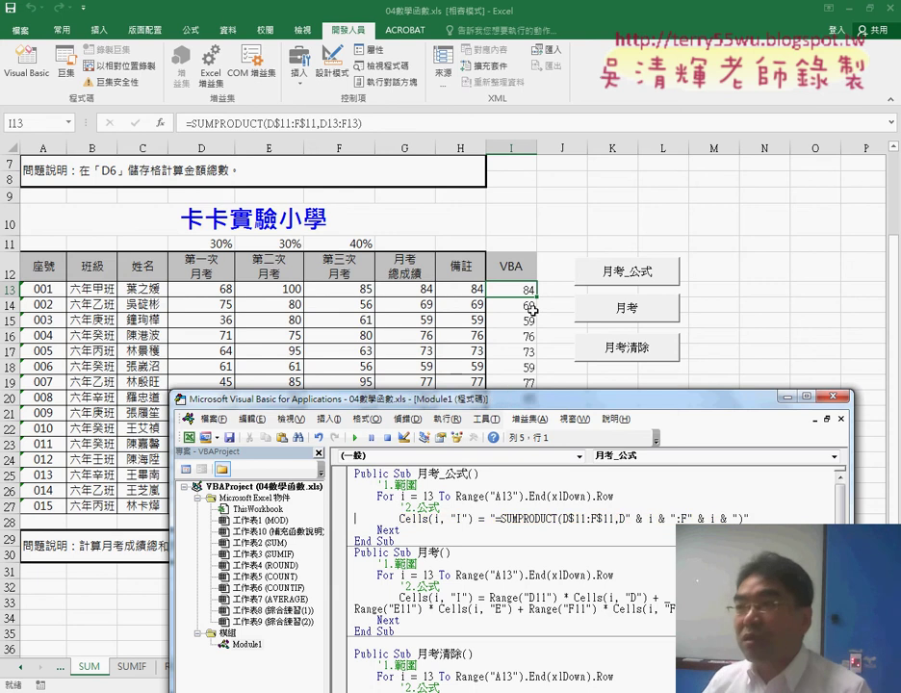
left_click(532, 310)
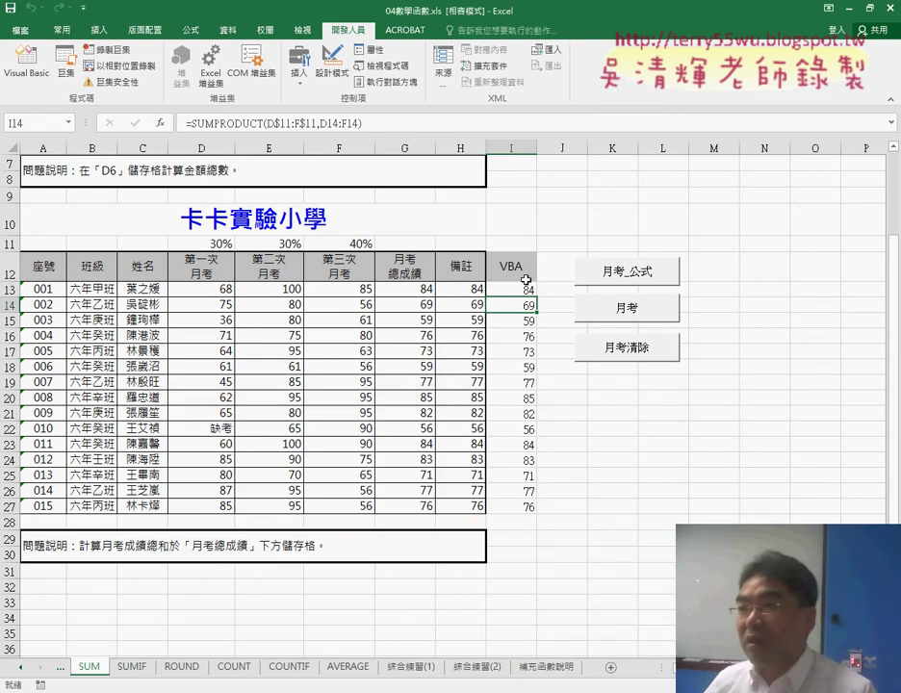
left_click(527, 288)
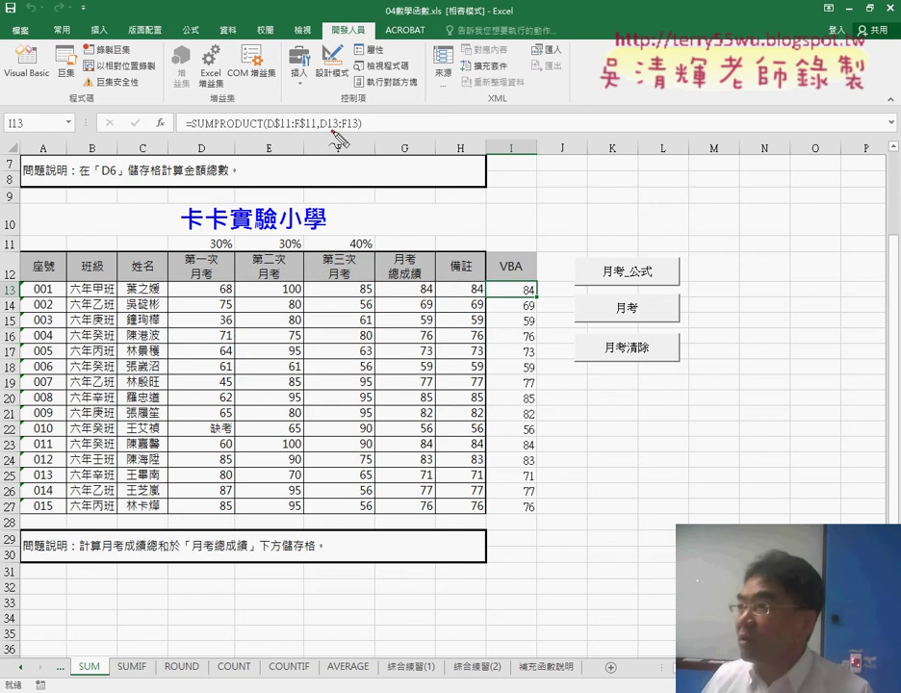
left_click_drag(341, 115, 360, 115)
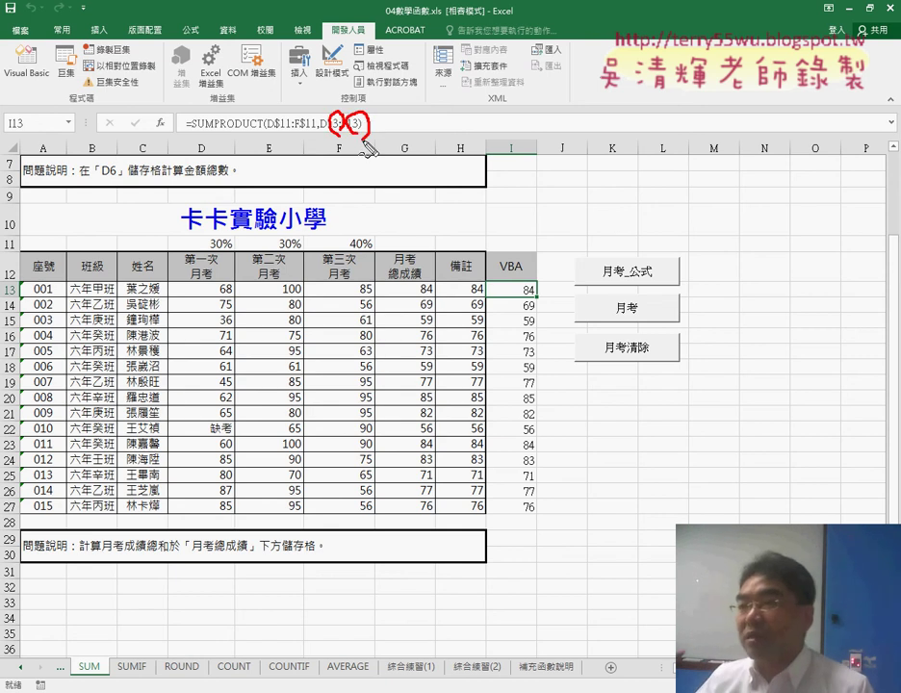
key("Escape")
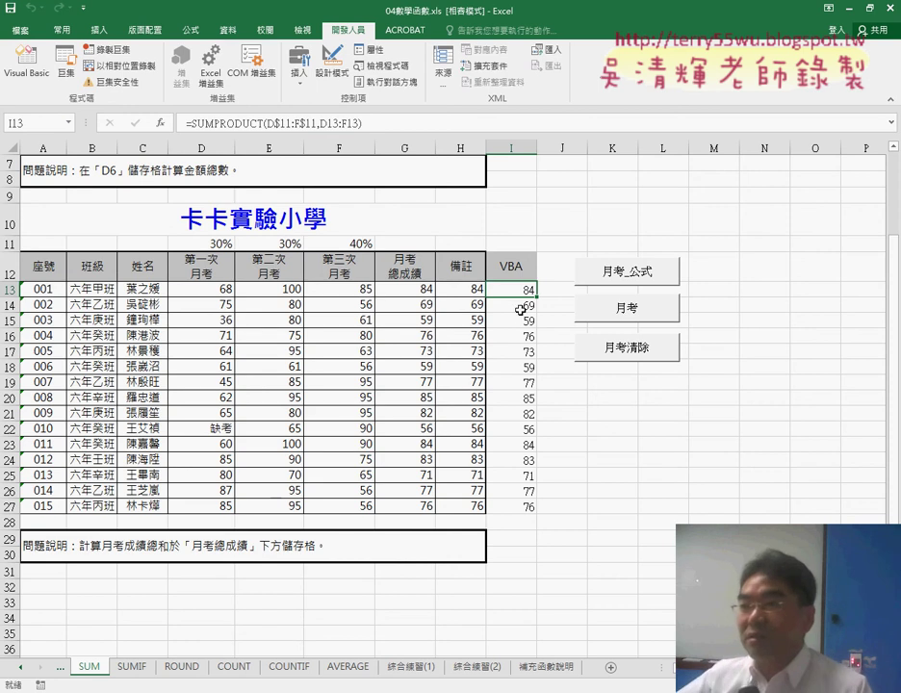
left_click(520, 306)
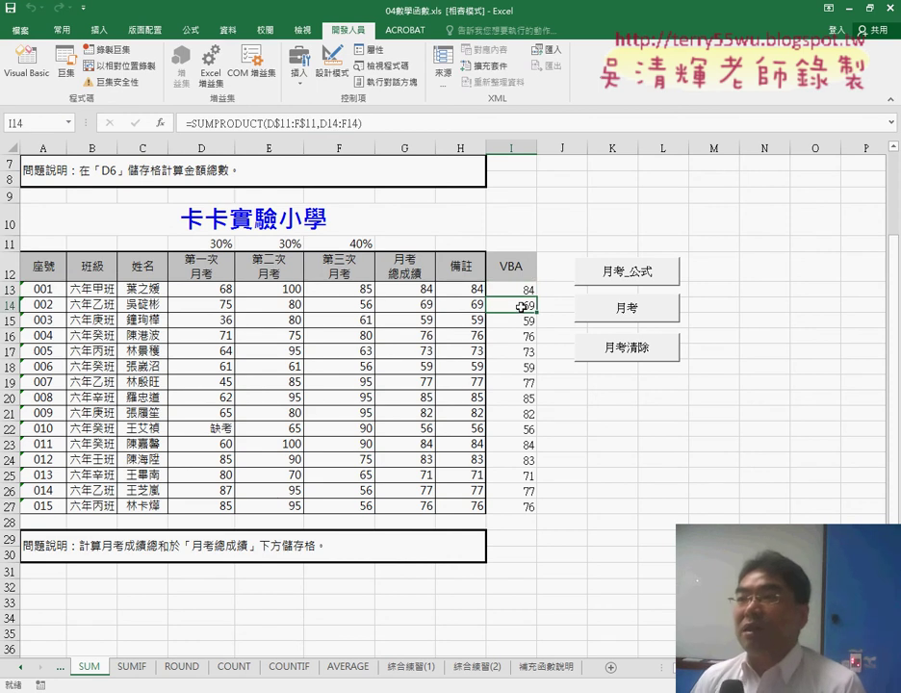
left_click(523, 320)
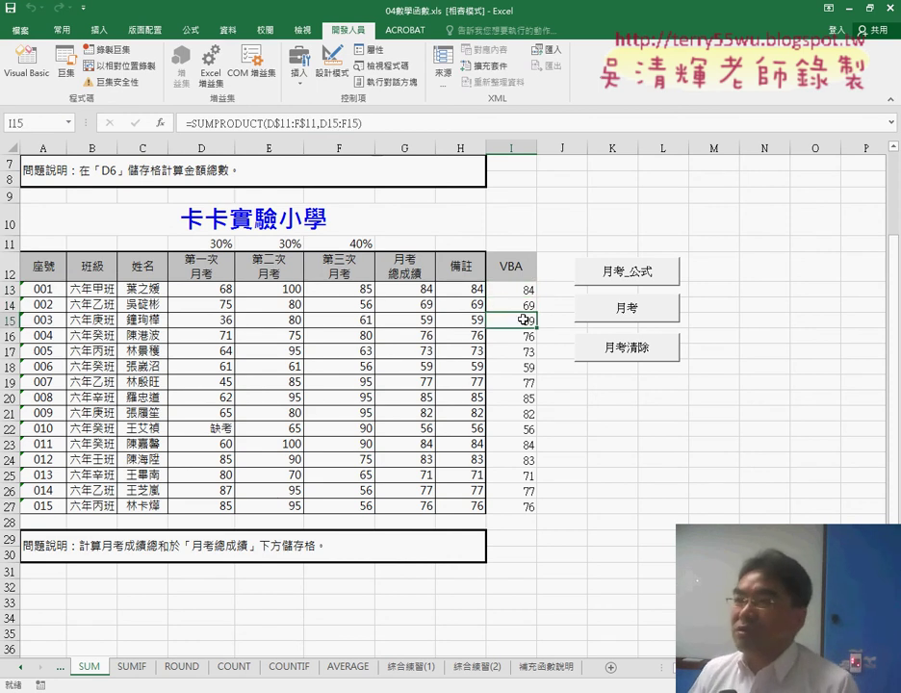
left_click(525, 336)
left_click(526, 445)
left_click(528, 507)
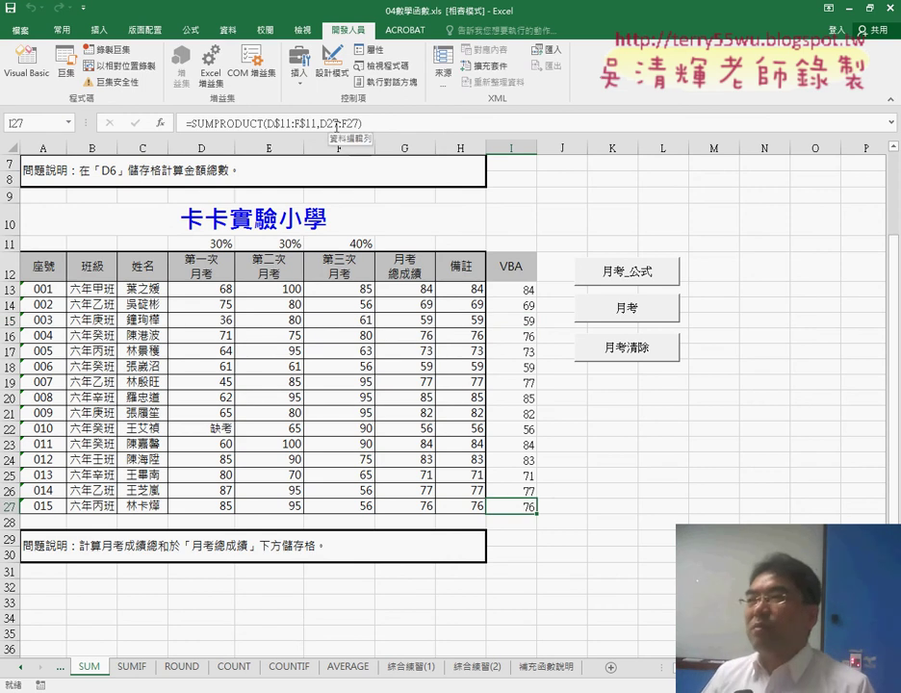
left_click(520, 289)
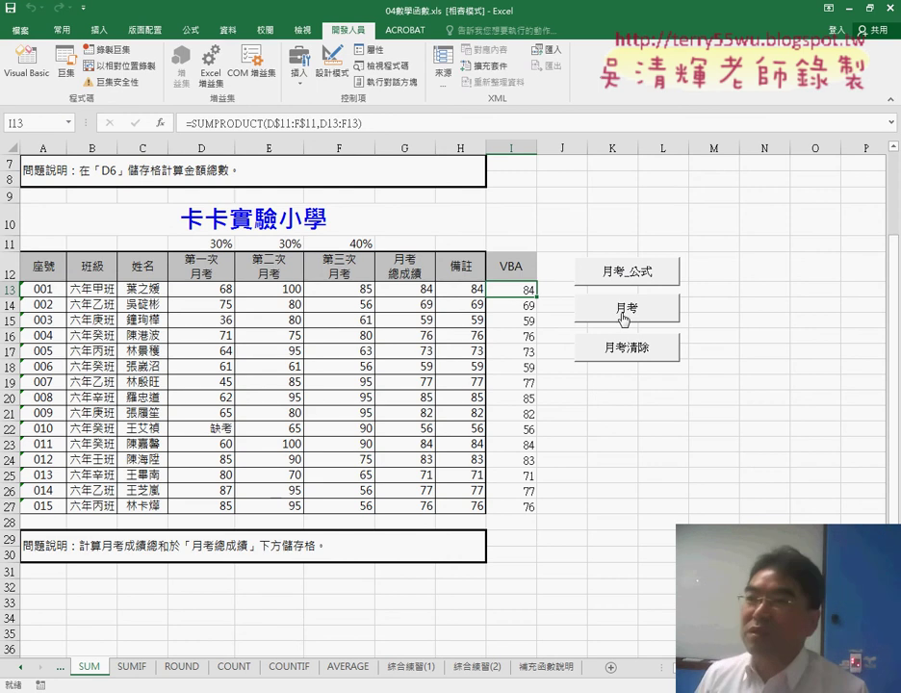
Clear I13:I27 with 月考清除 and open the 月考_公式 macro code.
left_click(622, 353)
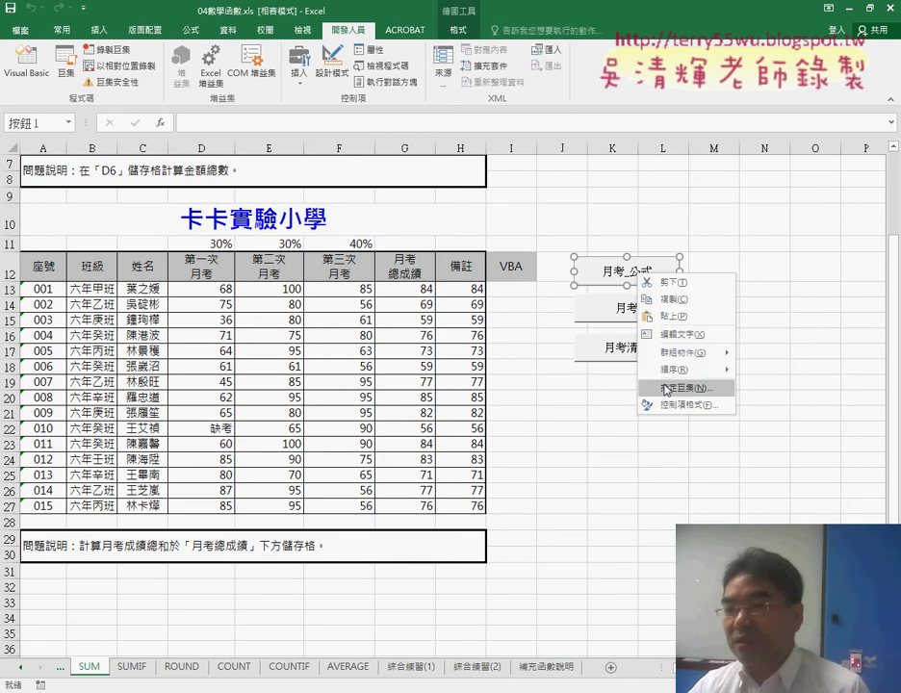
left_click(674, 386)
left_click(767, 279)
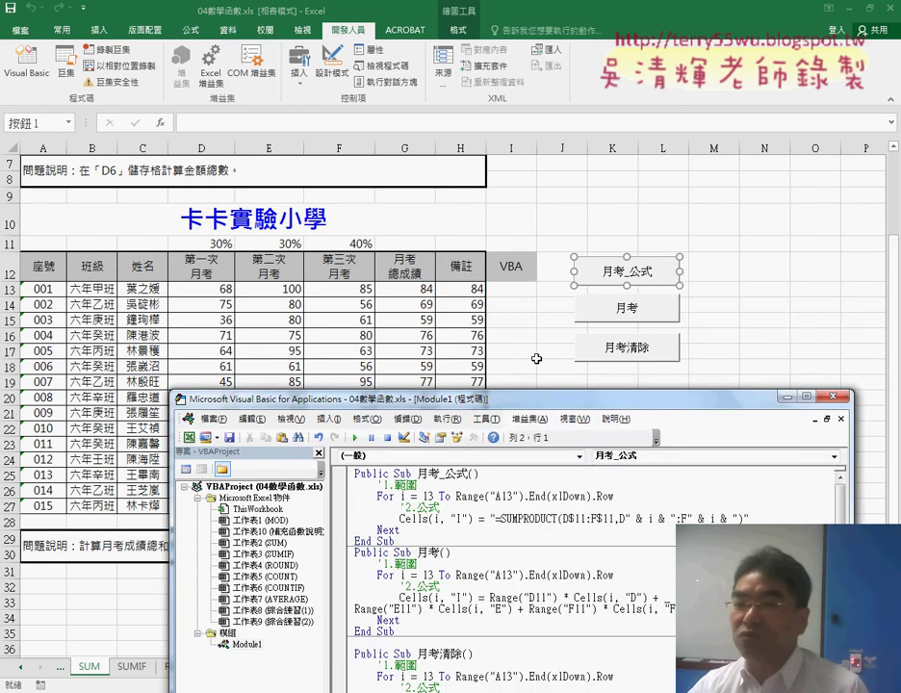
left_click_drag(539, 397, 545, 138)
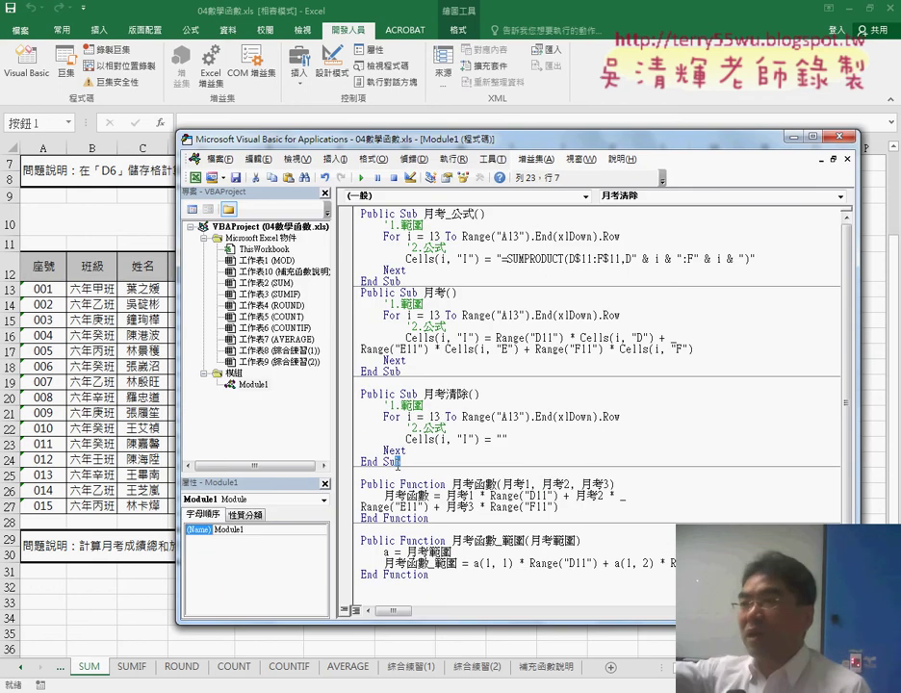
Compare 月考清除 with 月考_公式 by deleting and restoring the SUMPRODUCT string, then return to Excel.
left_click_drag(402, 462, 361, 394)
left_click_drag(499, 260, 749, 259)
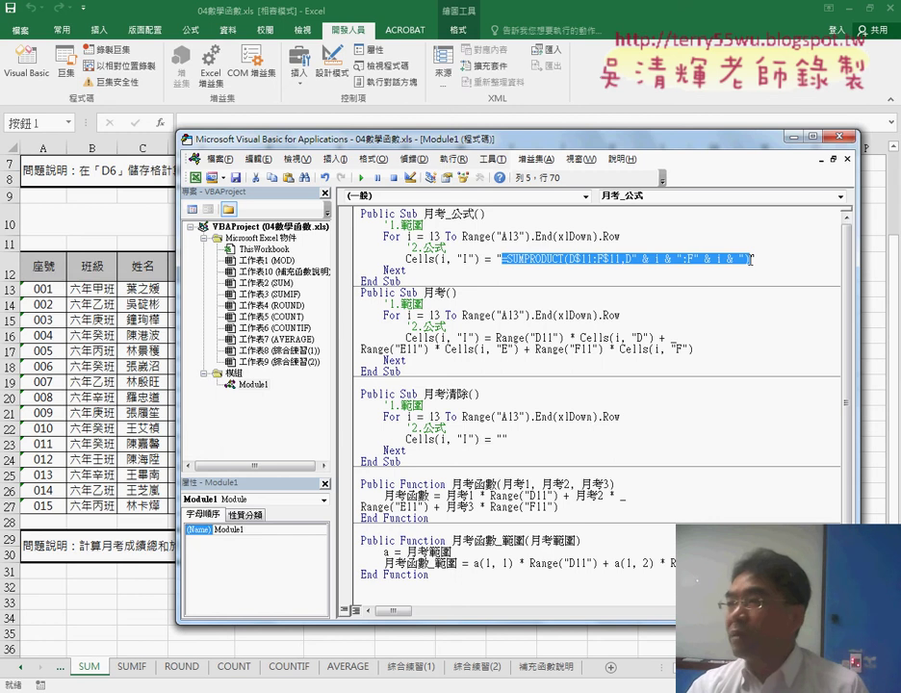
key("Delete")
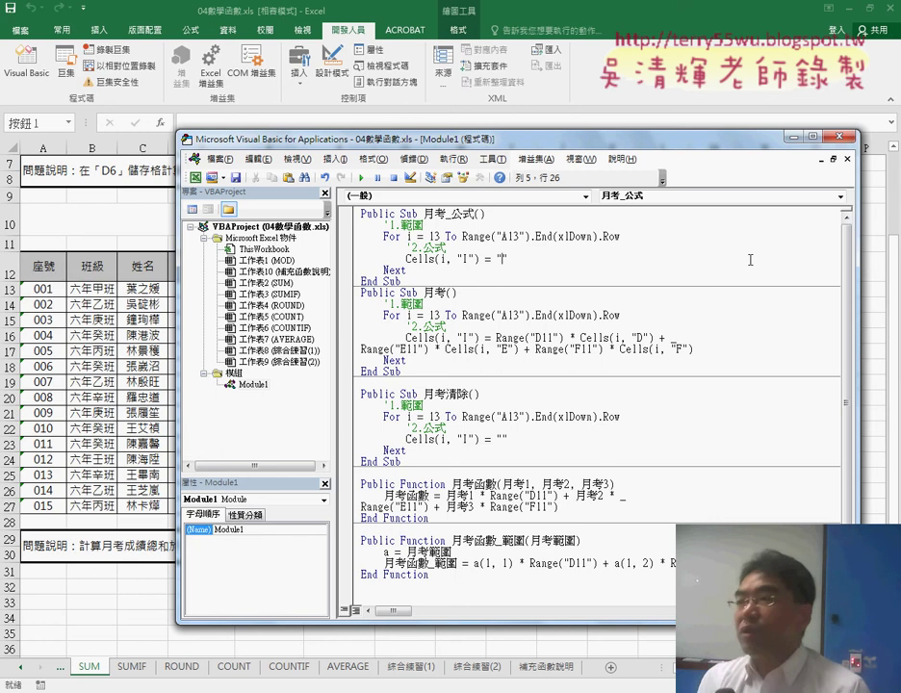
key("ctrl+z")
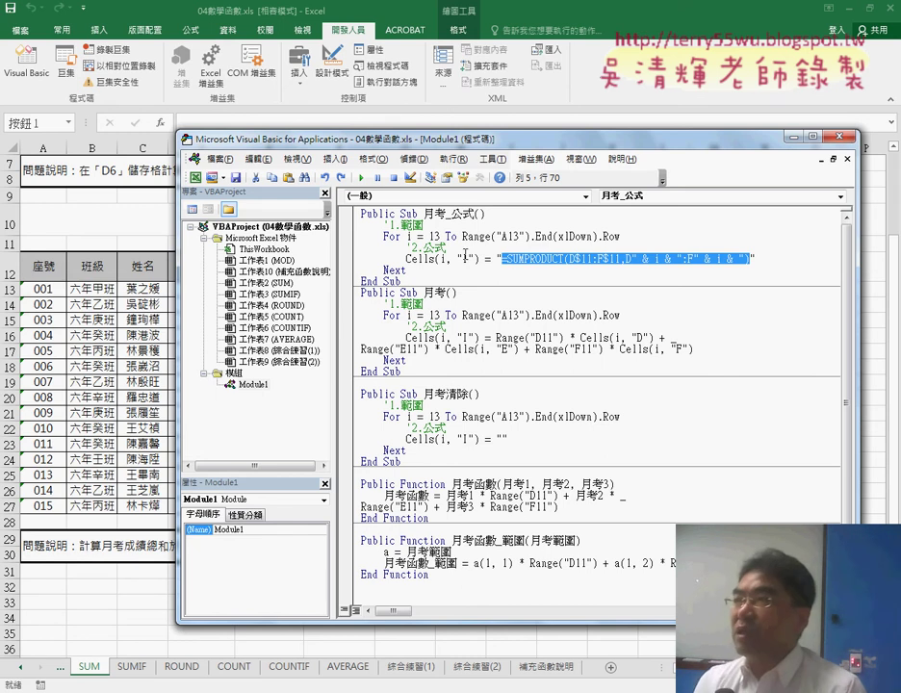
key("alt+F11")
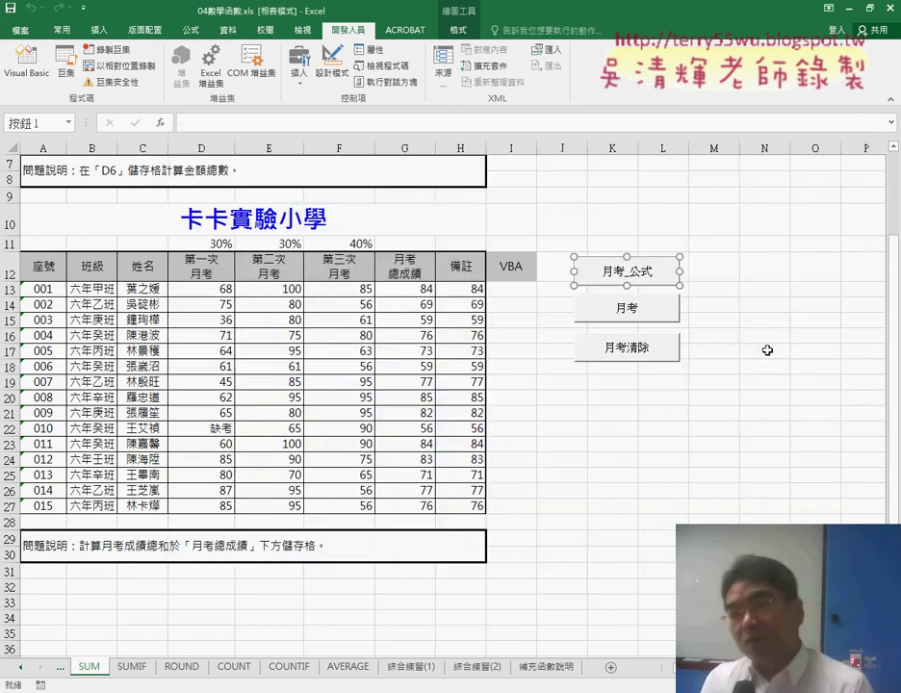
Confirm I13 now holds the plain value 84.4 instead of a formula.
left_click(765, 350)
left_click(520, 289)
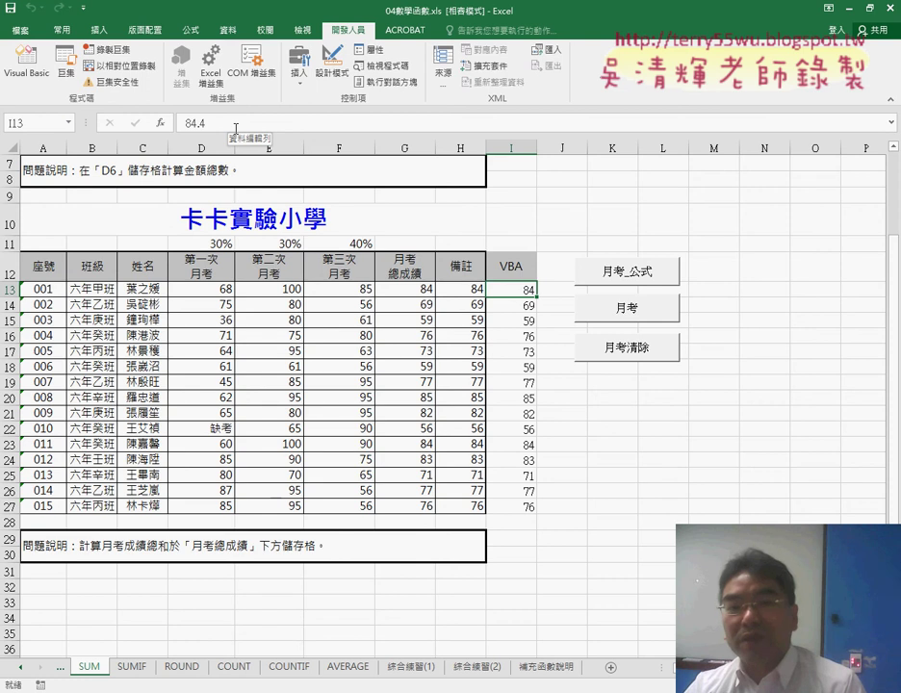
Run the 月考_公式 macro and confirm I13 holds =SUMPRODUCT(D$11:F$11,D13:F13).
left_click(626, 272)
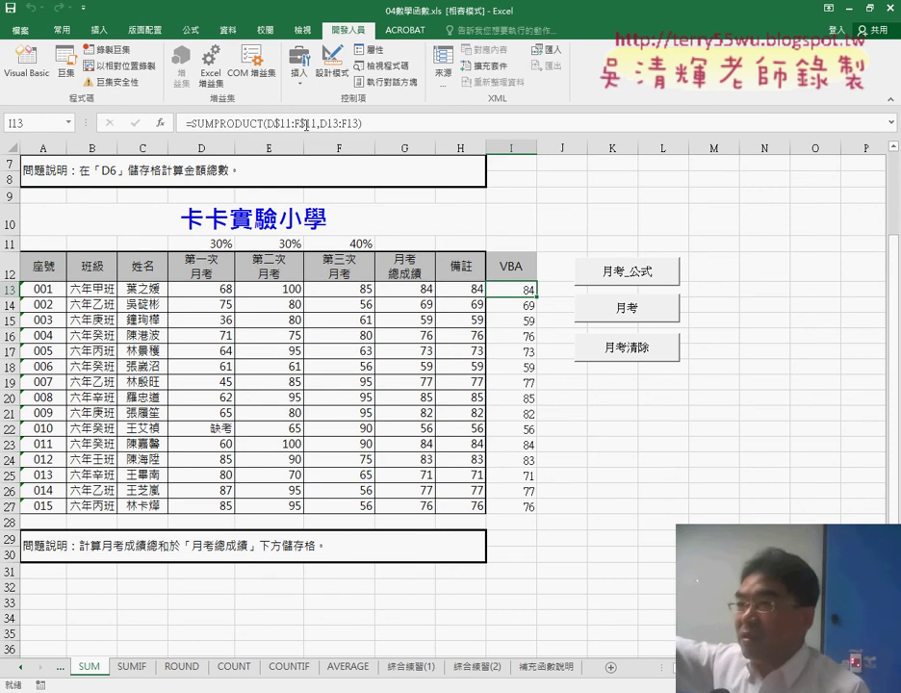
left_click(649, 447)
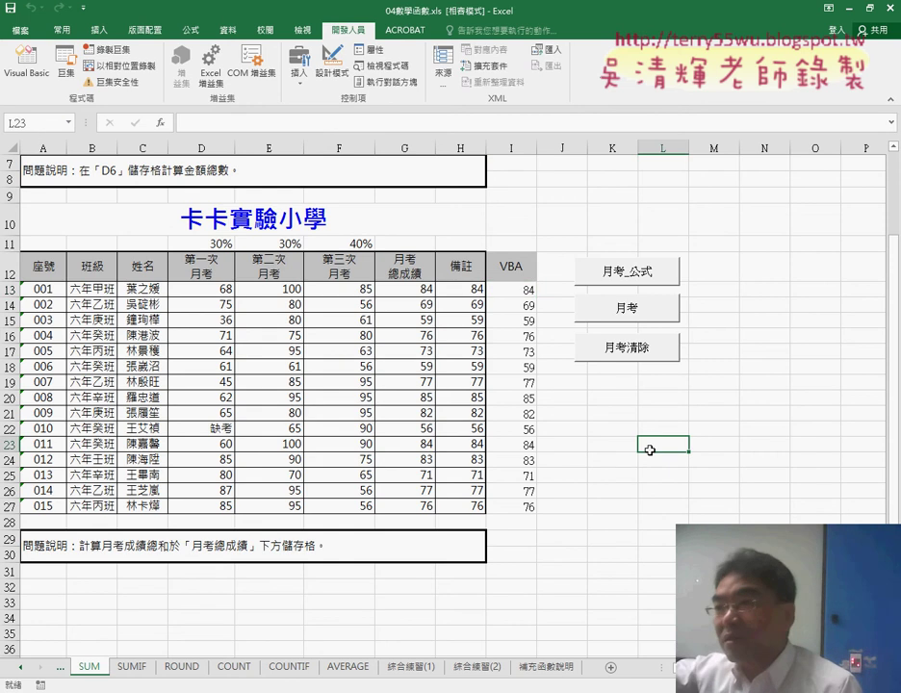
left_click(525, 291)
left_click(612, 490)
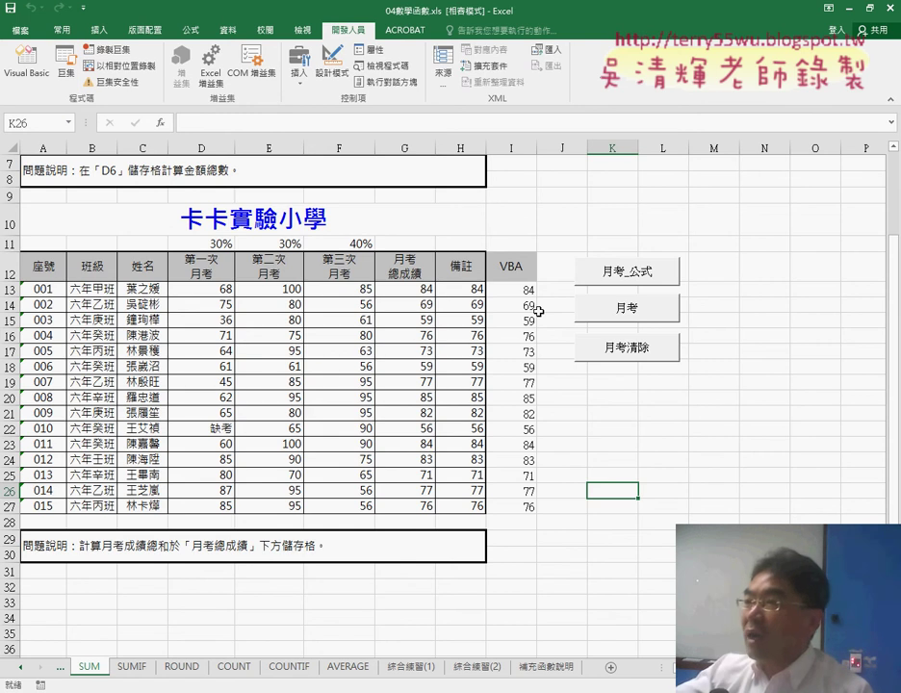
left_click(526, 288)
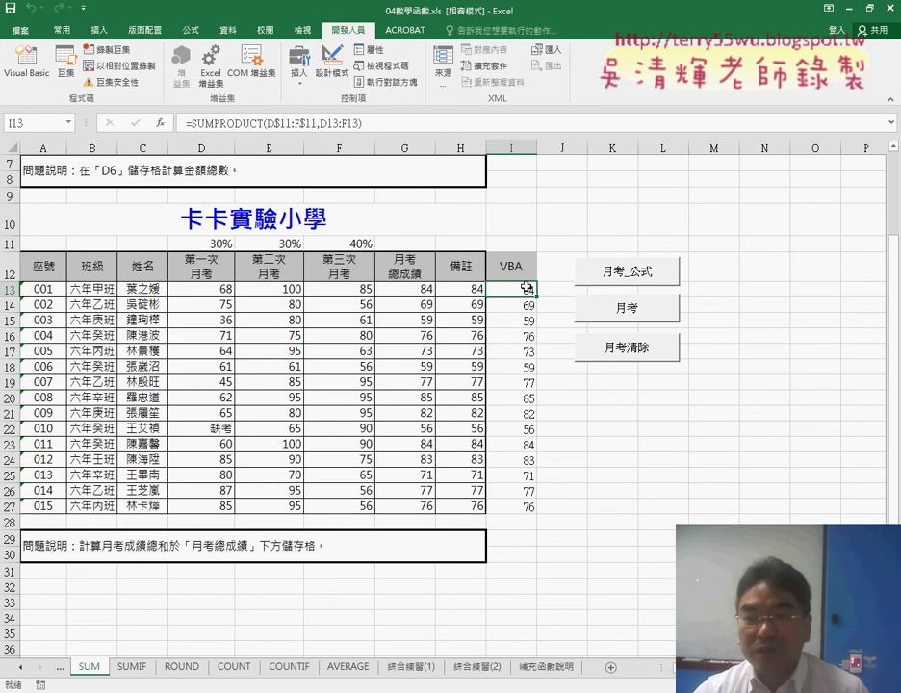
Run the 月考 macro, then compare I13's plain value 84.4 with the formulas in G13 and H13.
left_click(630, 310)
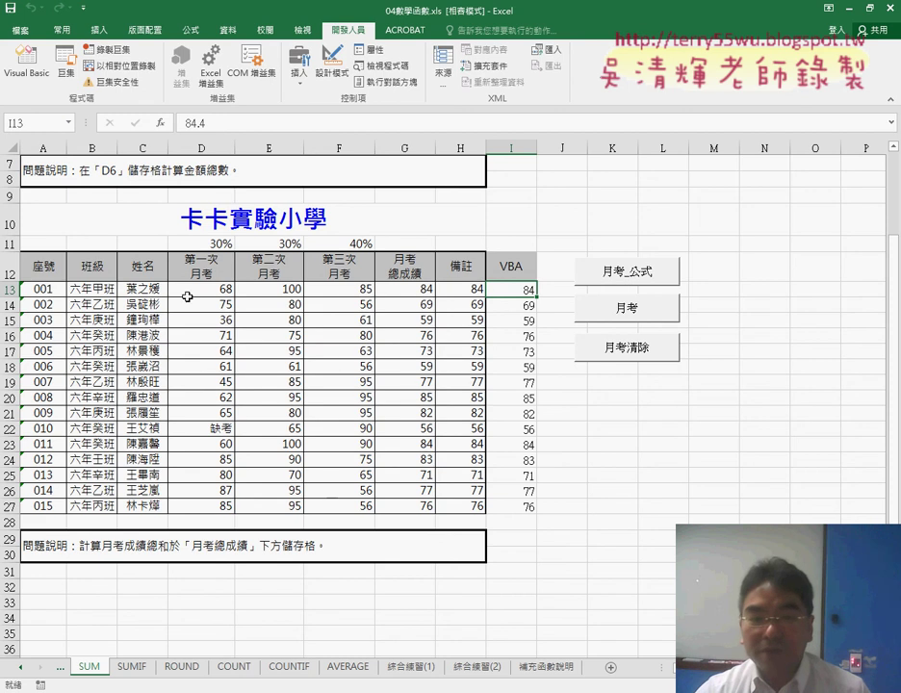
left_click(12, 289)
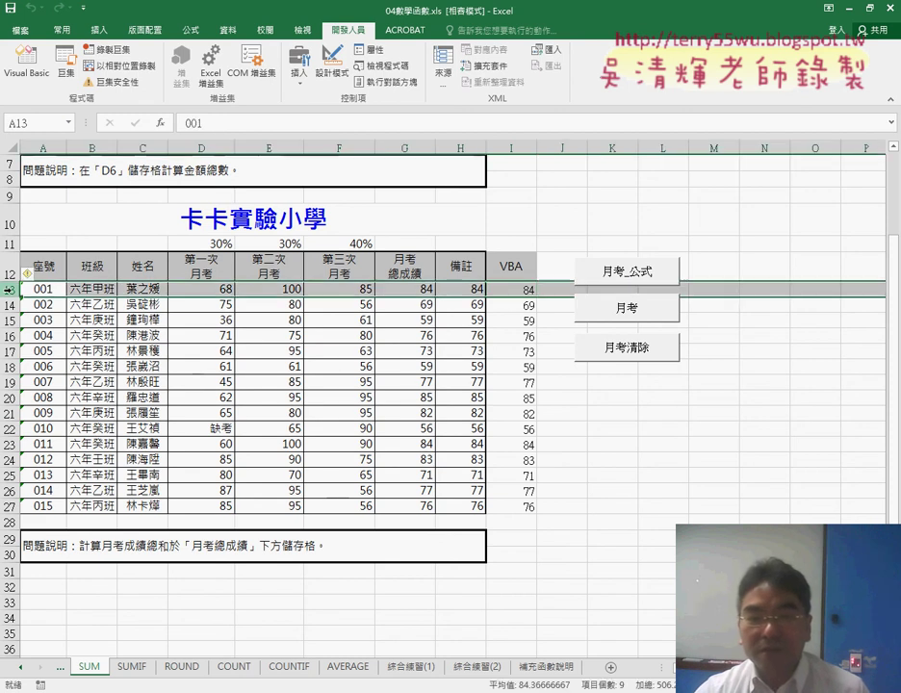
left_click(12, 507)
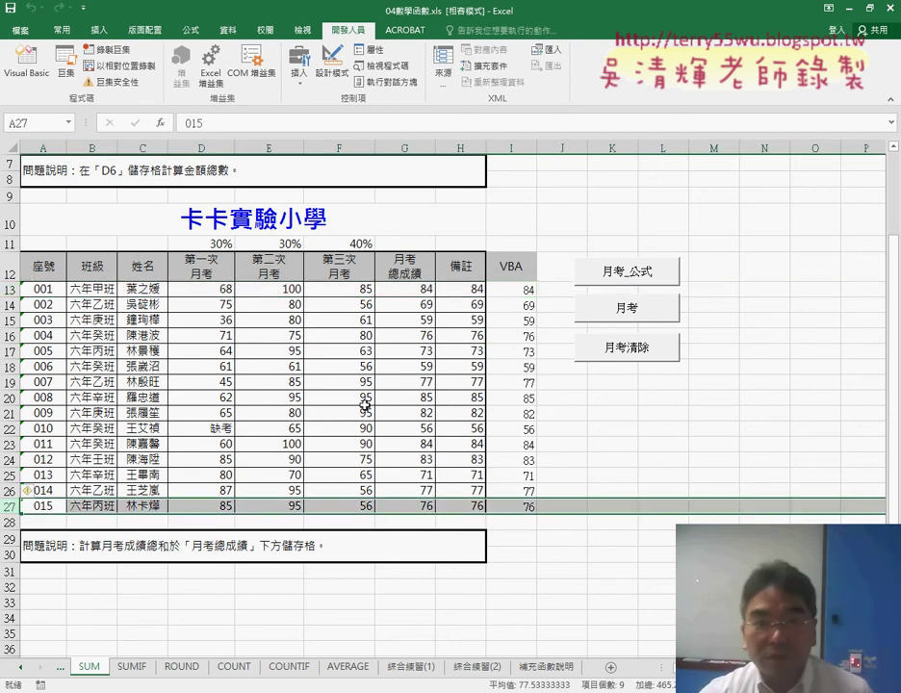
left_click(524, 290)
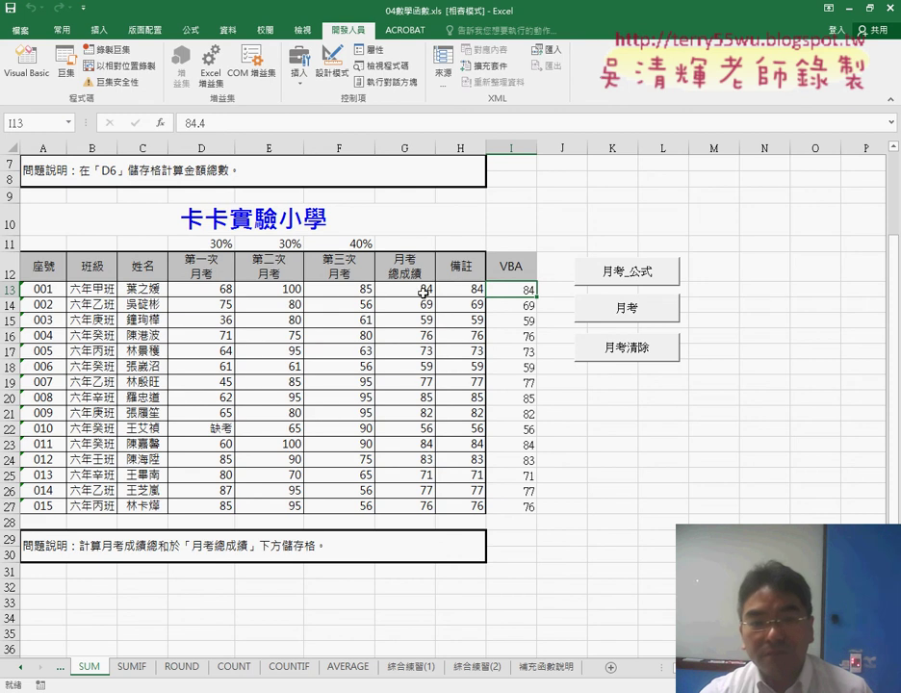
left_click(424, 291)
left_click(460, 290)
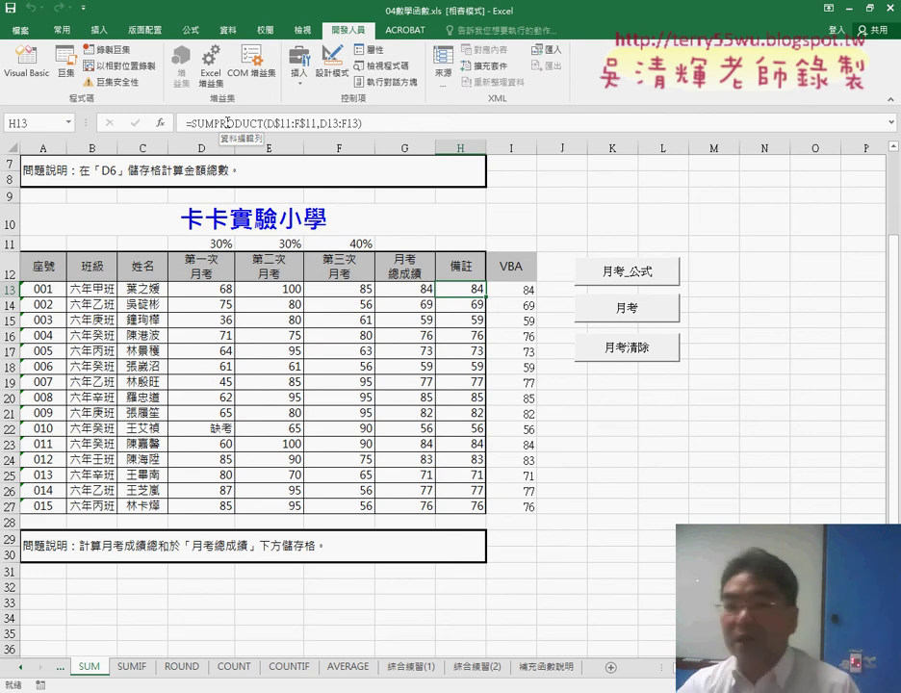
left_click(408, 289)
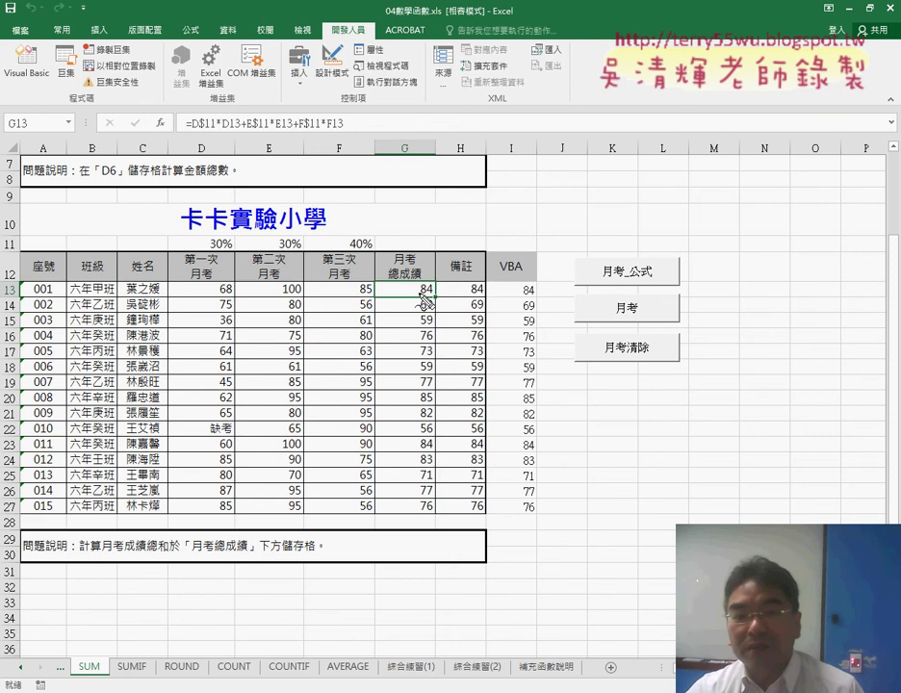
mouse_move(214, 132)
left_mouse_down()
mouse_move(197, 134)
mouse_move(217, 133)
left_mouse_up()
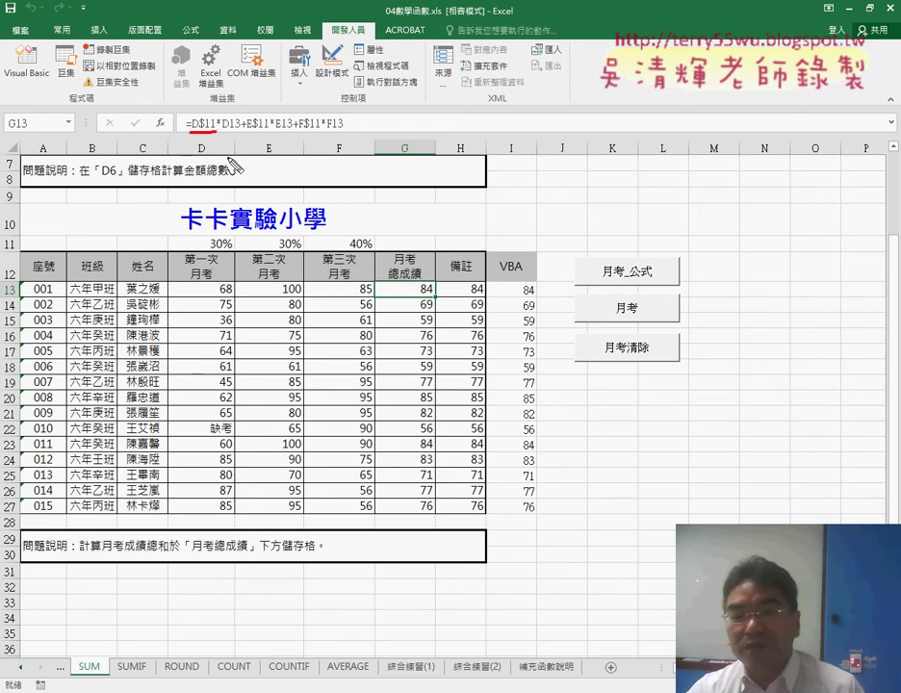
left_click_drag(231, 252, 229, 237)
left_click_drag(302, 252, 298, 237)
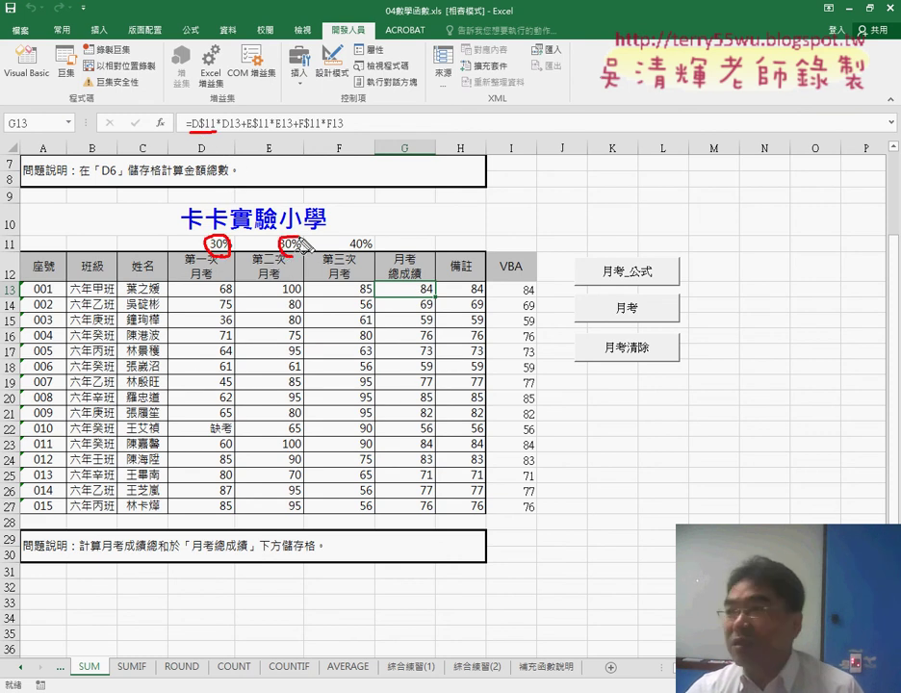
left_click_drag(374, 252, 370, 236)
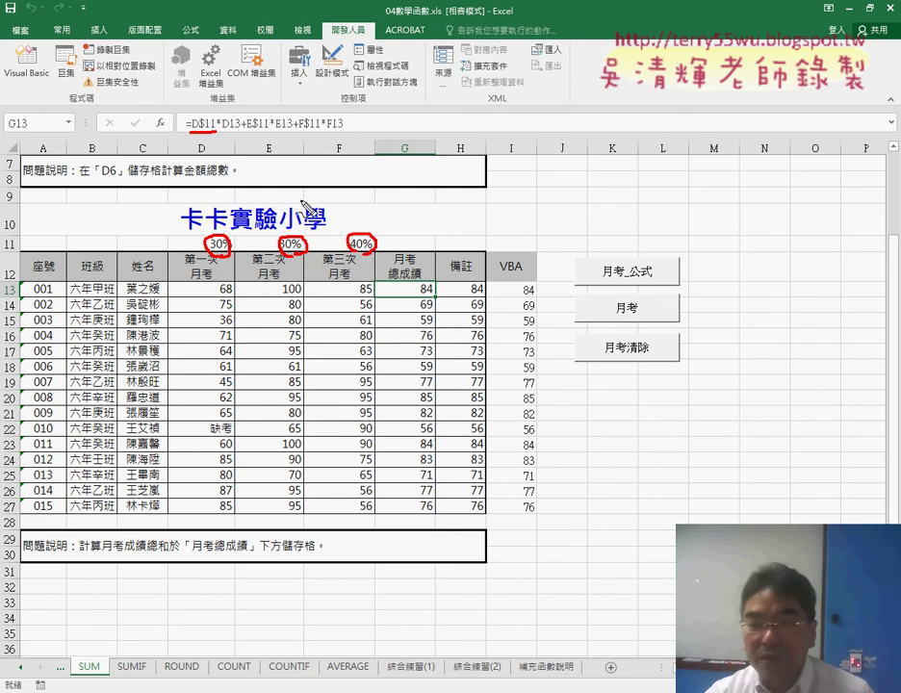
left_click_drag(219, 132, 343, 132)
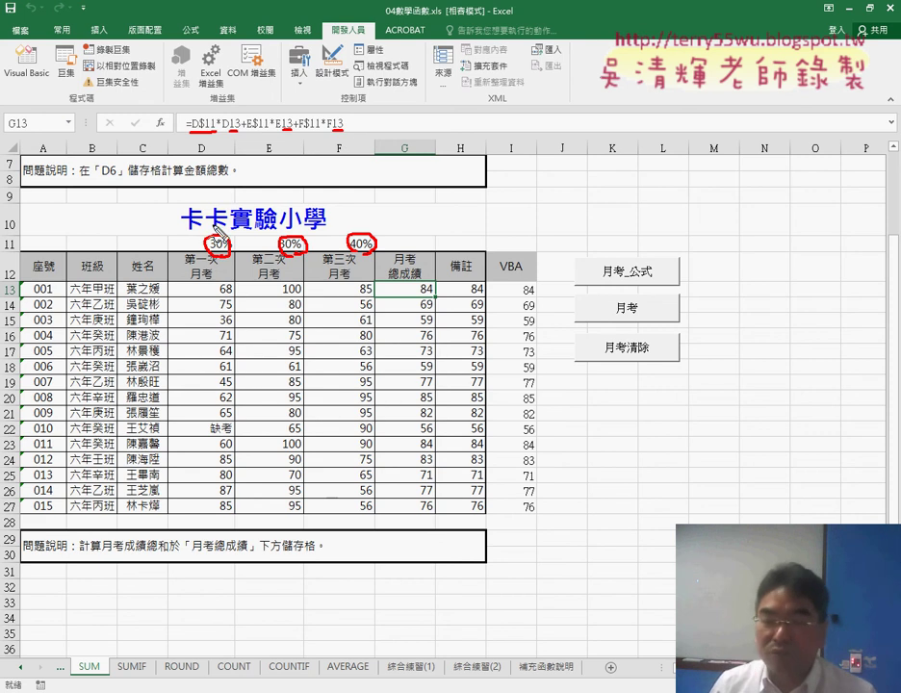
mouse_move(213, 182)
left_mouse_down()
mouse_move(215, 203)
mouse_move(243, 202)
left_mouse_up()
left_click_drag(189, 170, 200, 180)
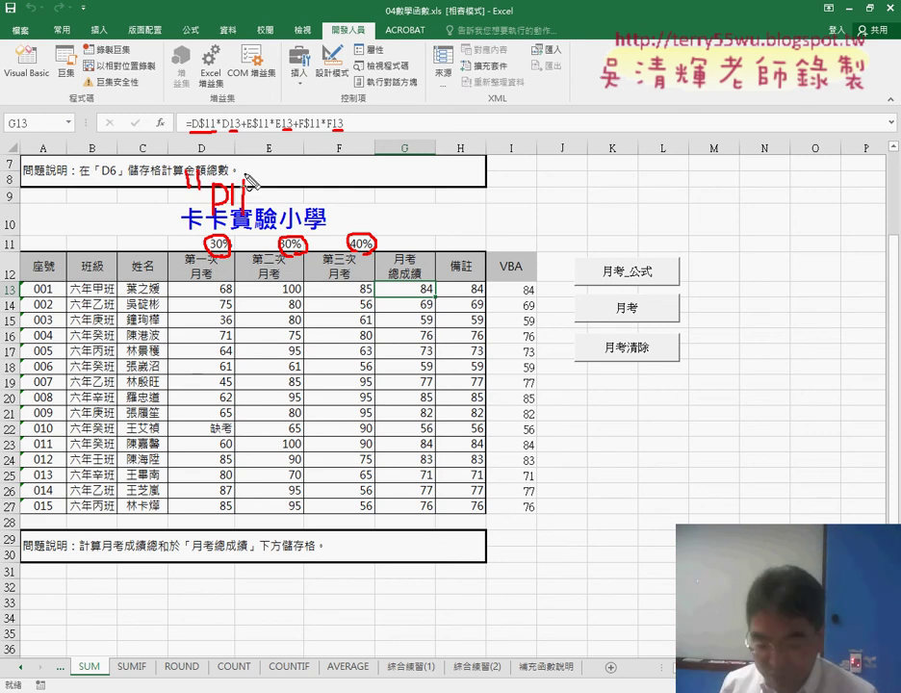
mouse_move(254, 171)
left_mouse_down()
mouse_move(256, 182)
mouse_move(266, 180)
left_mouse_up()
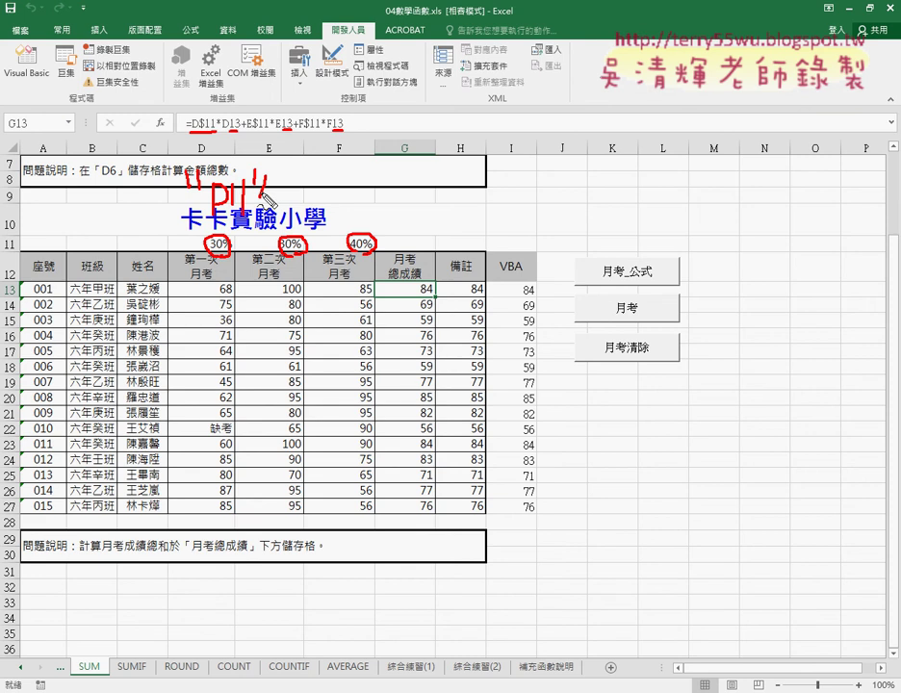
key("Escape")
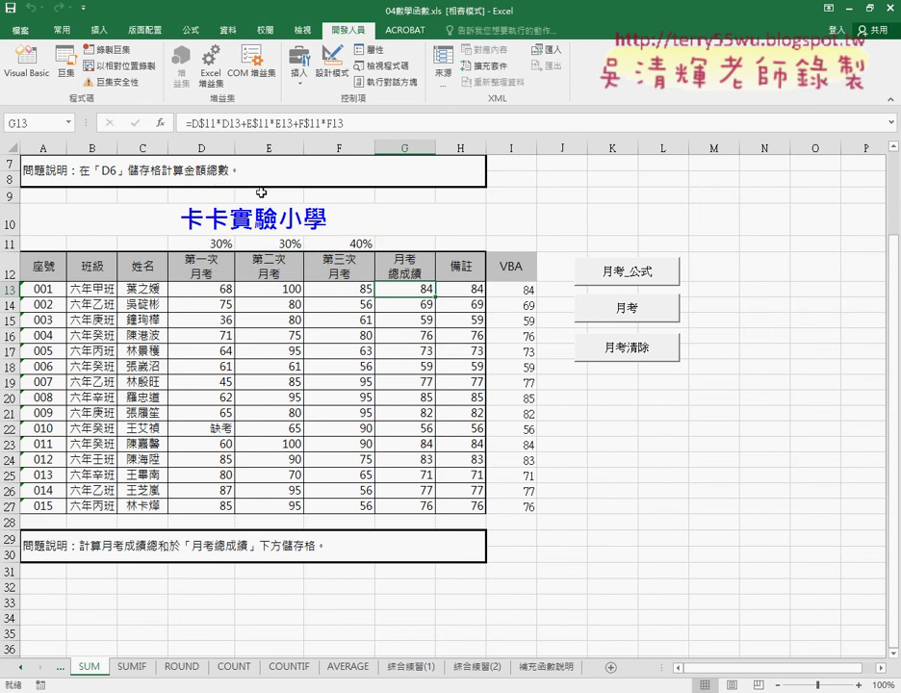
Open the 月考 button's macro code for editing through 指定巨集 > 編輯.
right_click(628, 304)
left_click(702, 406)
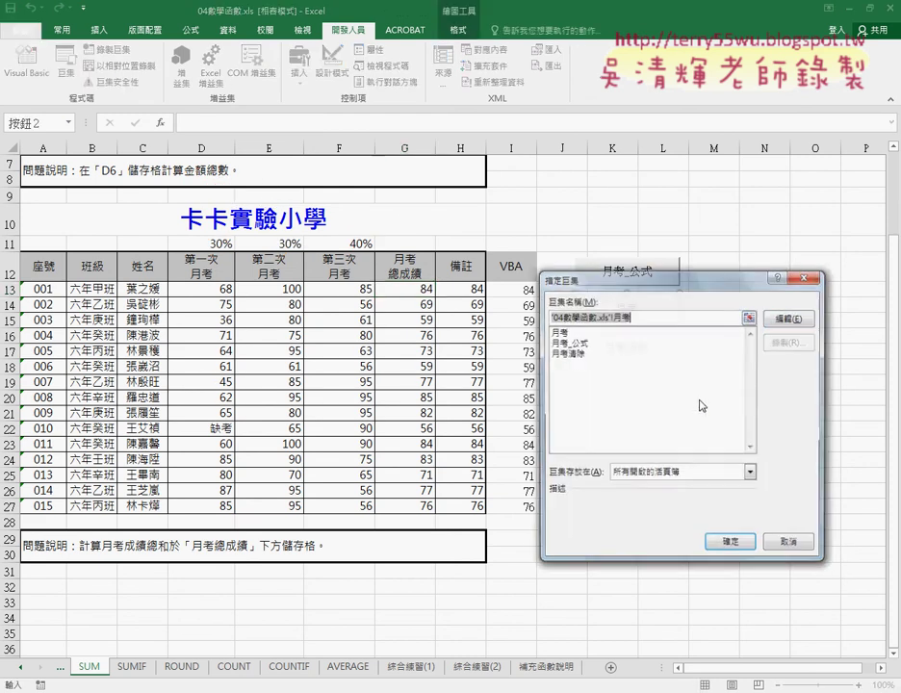
left_click(800, 316)
left_click_drag(526, 139, 434, 105)
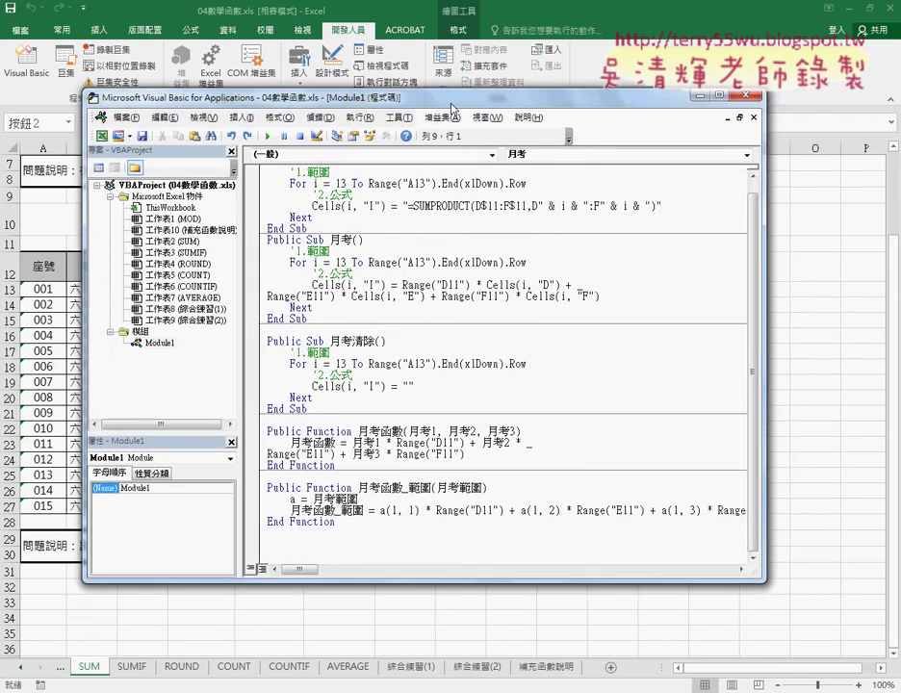
left_click_drag(277, 261, 359, 261)
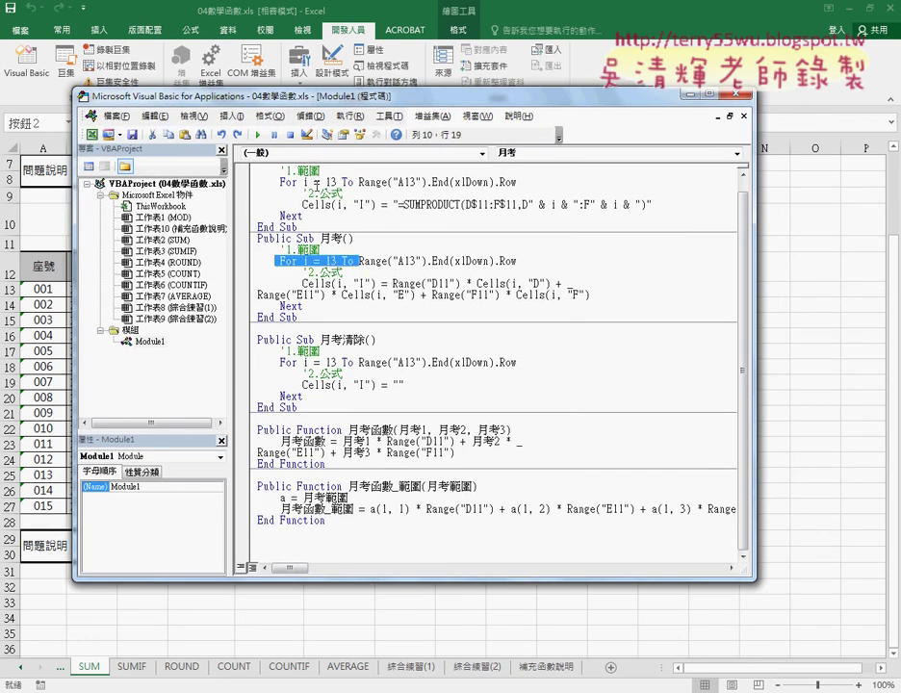
scroll(337, 213, "up", 1)
left_click_drag(298, 249, 258, 169)
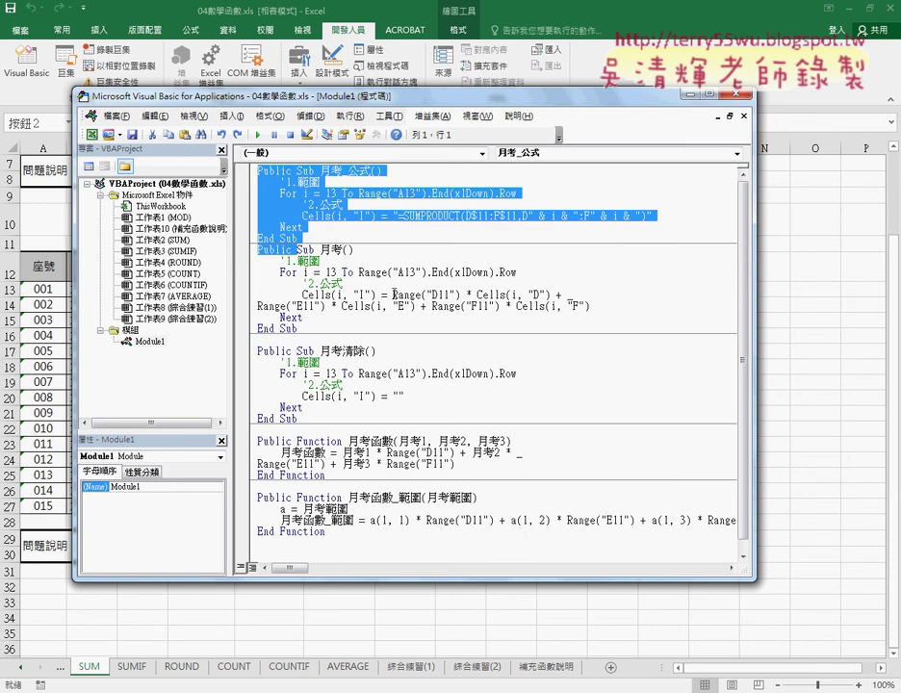
Delete the ' _' continuation so the weighted-score statement sits on one line, widening the editor to fit it.
double_click(568, 295)
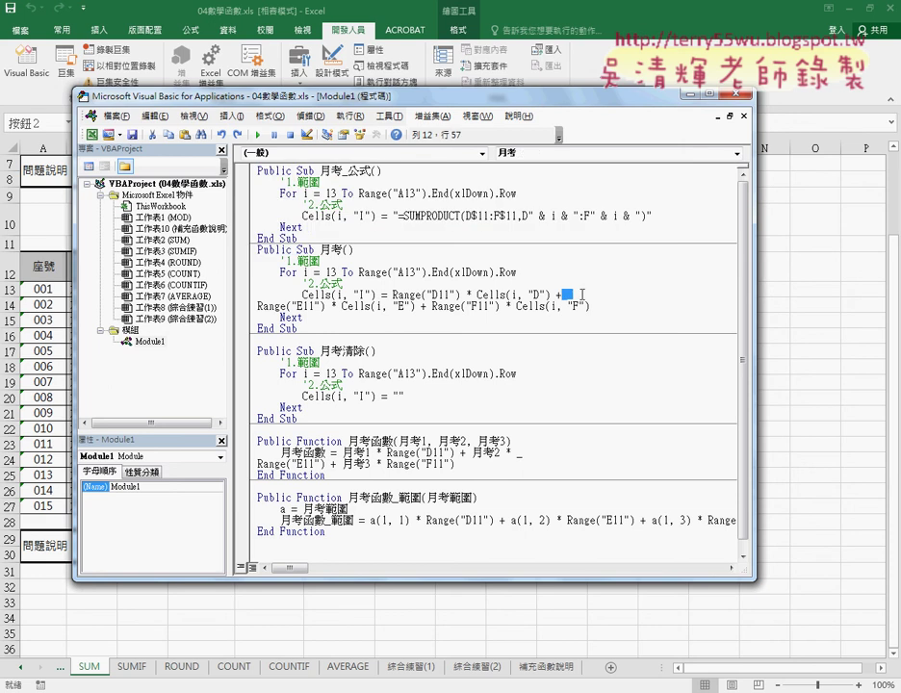
key("BackSpace")
key("BackSpace")
key("Delete")
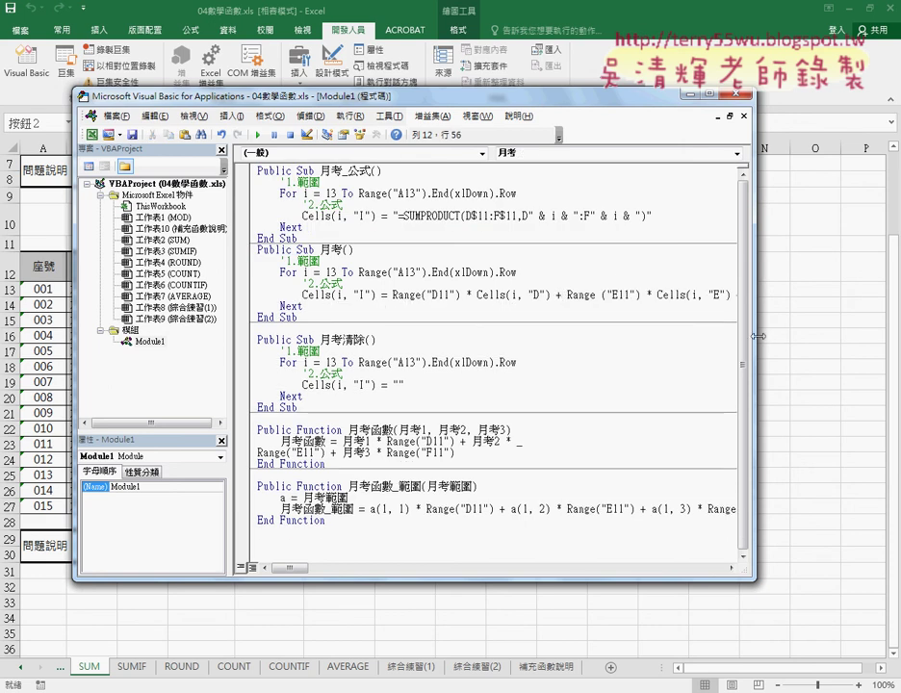
left_click_drag(758, 335, 885, 335)
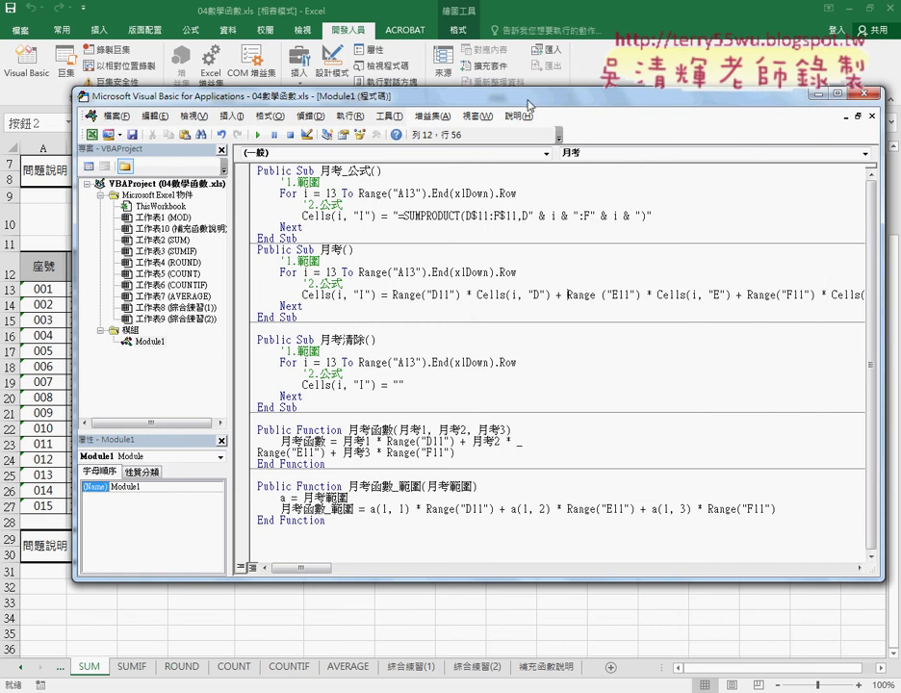
left_click_drag(527, 104, 425, 100)
left_click_drag(782, 320, 879, 320)
Highlight Range("D11") in the code and bring the sheet with G13's formula to the front.
left_click_drag(292, 291, 358, 292)
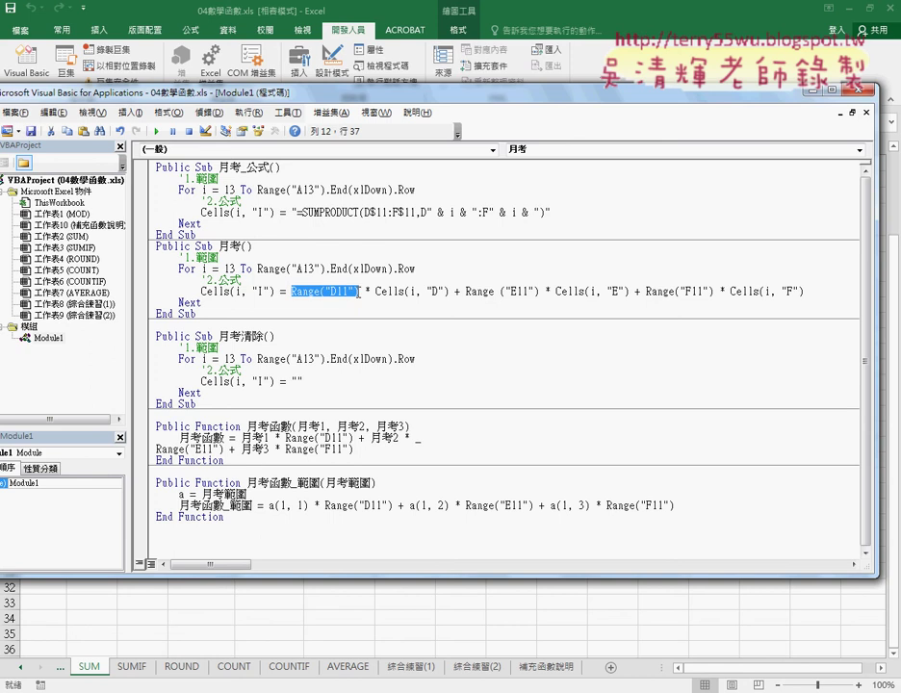
mouse_move(270, 93)
left_mouse_down()
mouse_move(392, 273)
mouse_move(393, 382)
left_mouse_up()
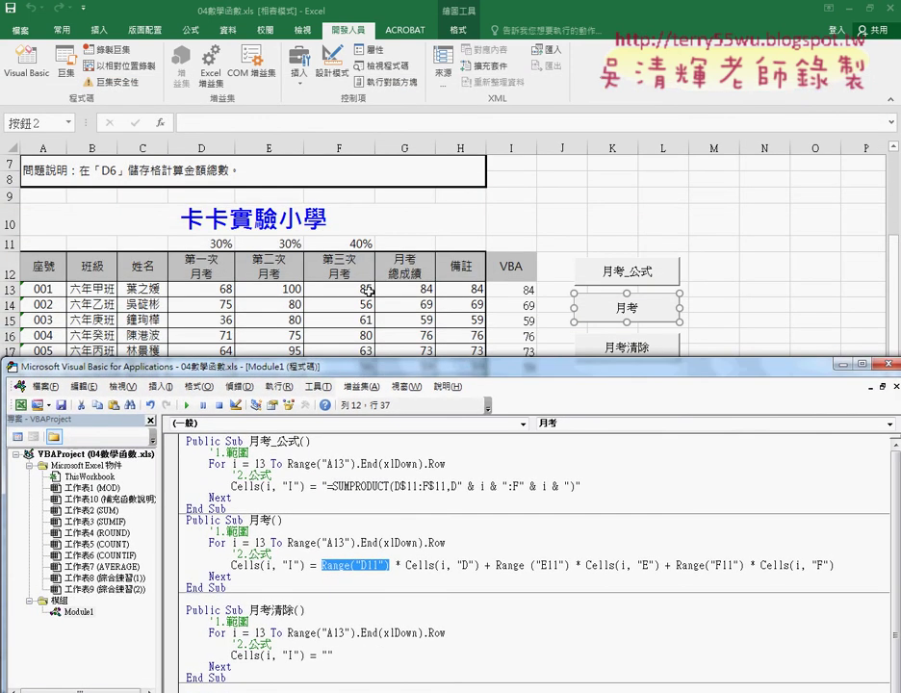
left_click(420, 291)
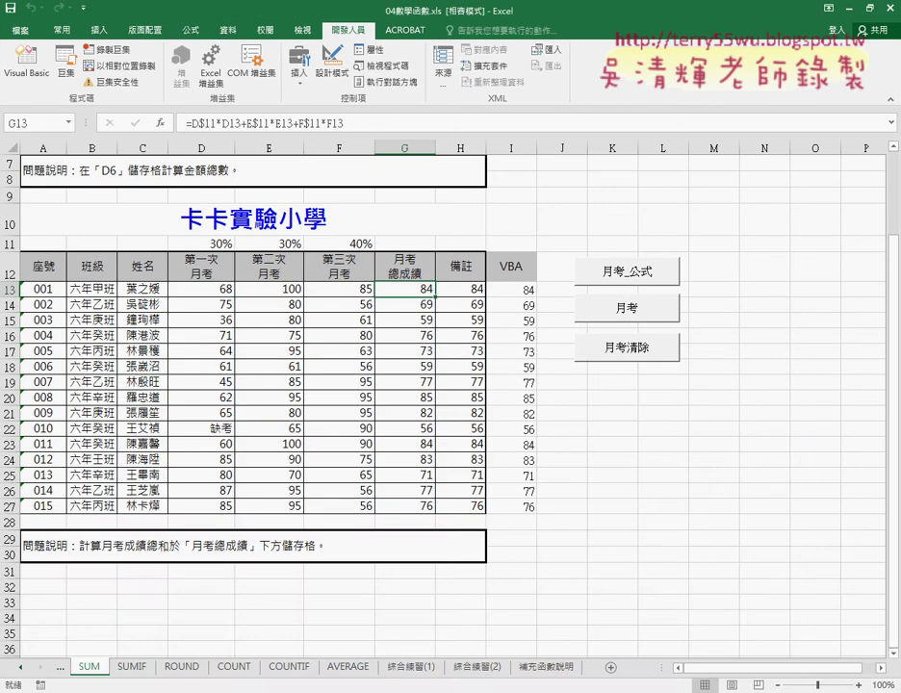
Annotate how Range("D11")*Cells(i,"D") and the E, F terms match D$11*D13 in G13's formula.
key("alt+F11")
left_click_drag(348, 373, 354, 317)
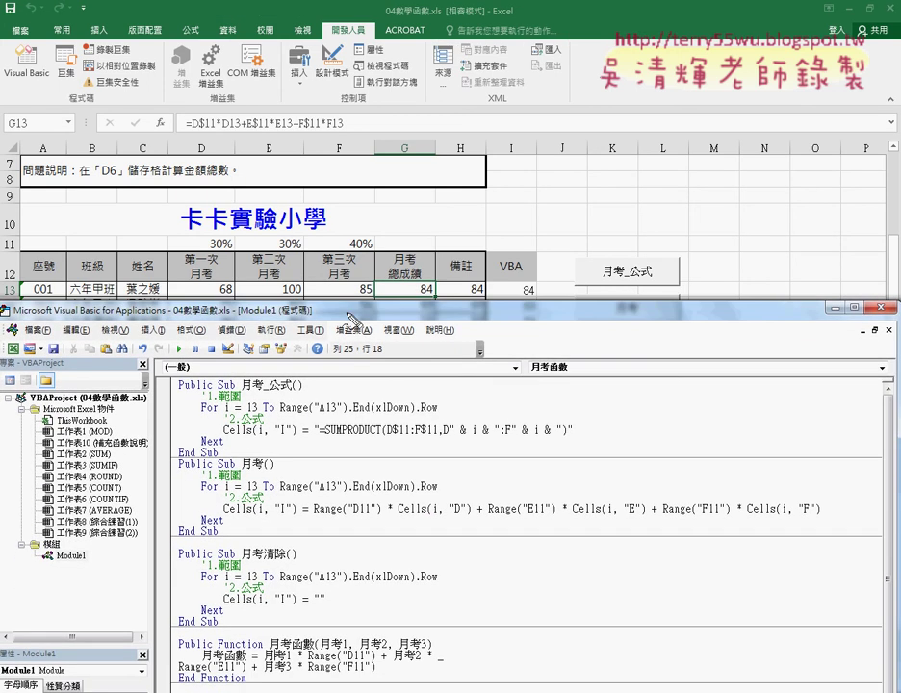
left_click_drag(195, 138, 207, 138)
mouse_move(313, 516)
left_mouse_down()
mouse_move(380, 517)
mouse_move(311, 500)
left_mouse_up()
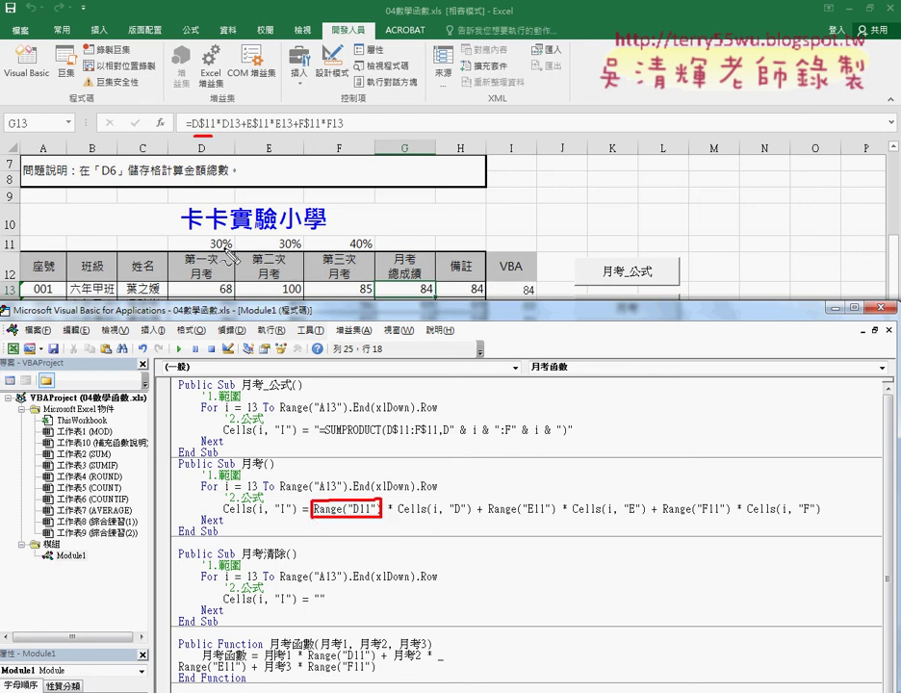
mouse_move(207, 141)
left_mouse_down()
mouse_move(334, 474)
mouse_move(352, 468)
left_mouse_up()
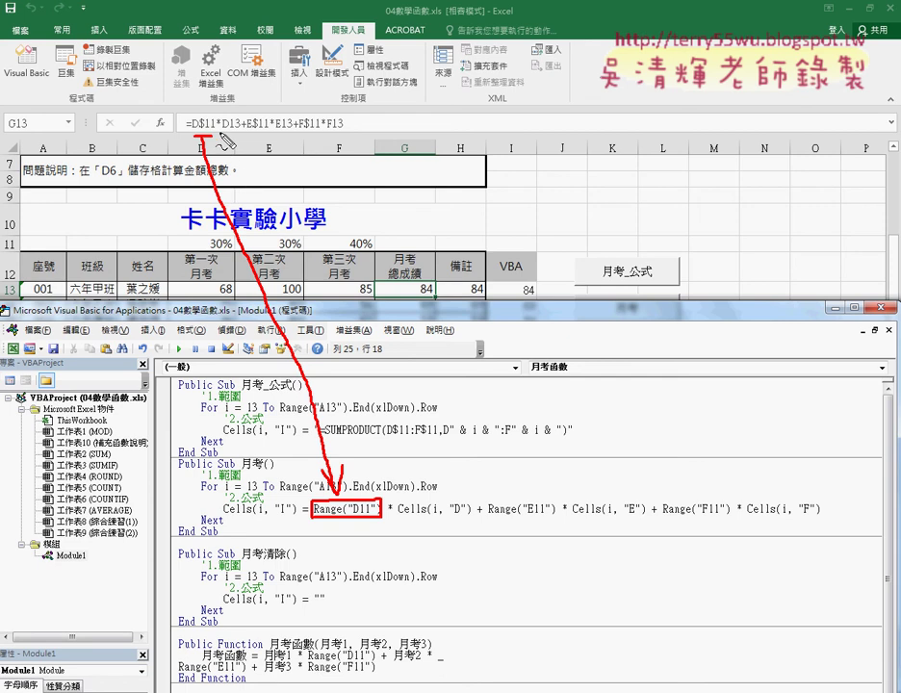
left_click_drag(384, 516, 395, 518)
left_click_drag(225, 135, 235, 136)
left_click_drag(412, 518, 440, 518)
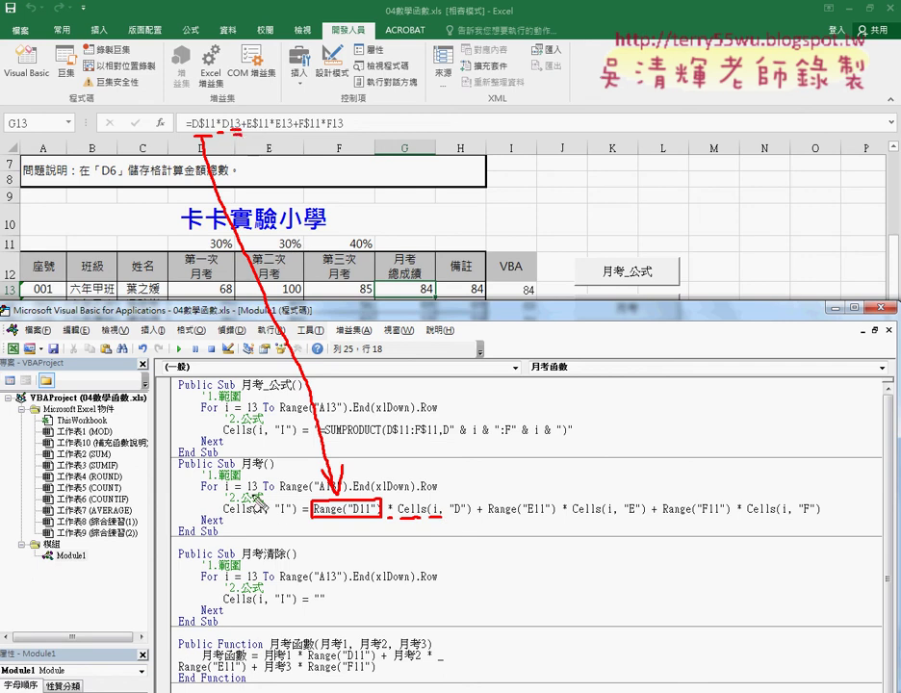
left_click_drag(252, 475, 260, 484)
left_click_drag(448, 518, 469, 518)
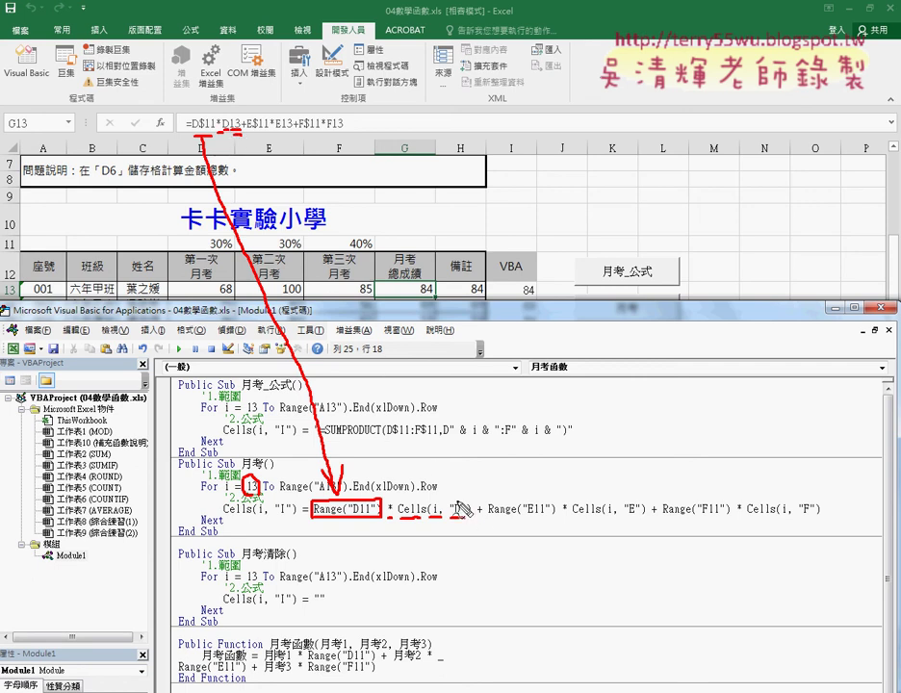
left_click_drag(491, 525, 791, 523)
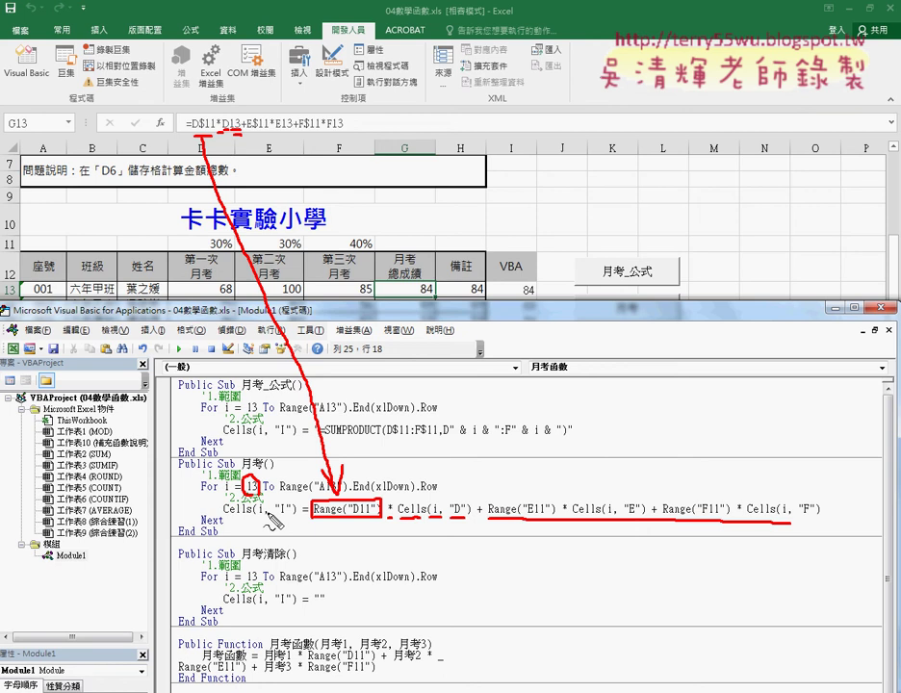
key("Escape")
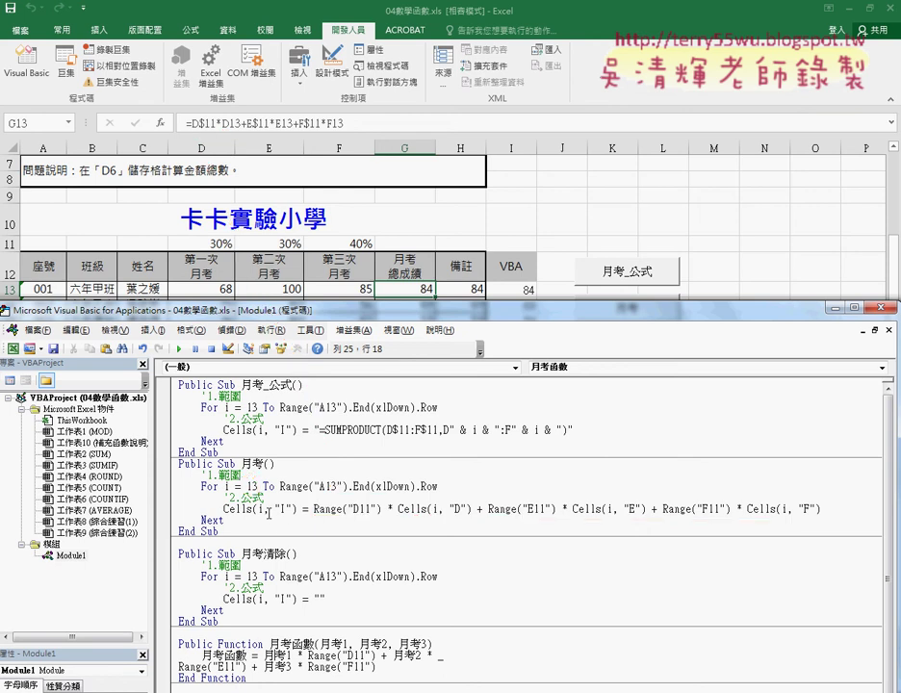
Confirm I13 shows 84.4, then run 月考清除 to empty I13:I27.
left_click(713, 219)
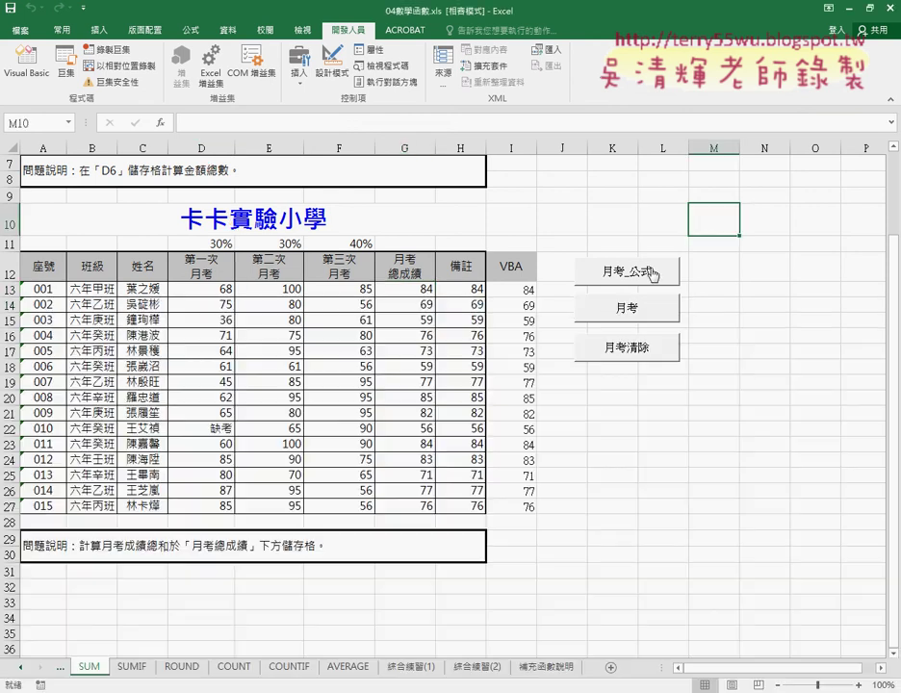
left_click(527, 292)
left_click(640, 317)
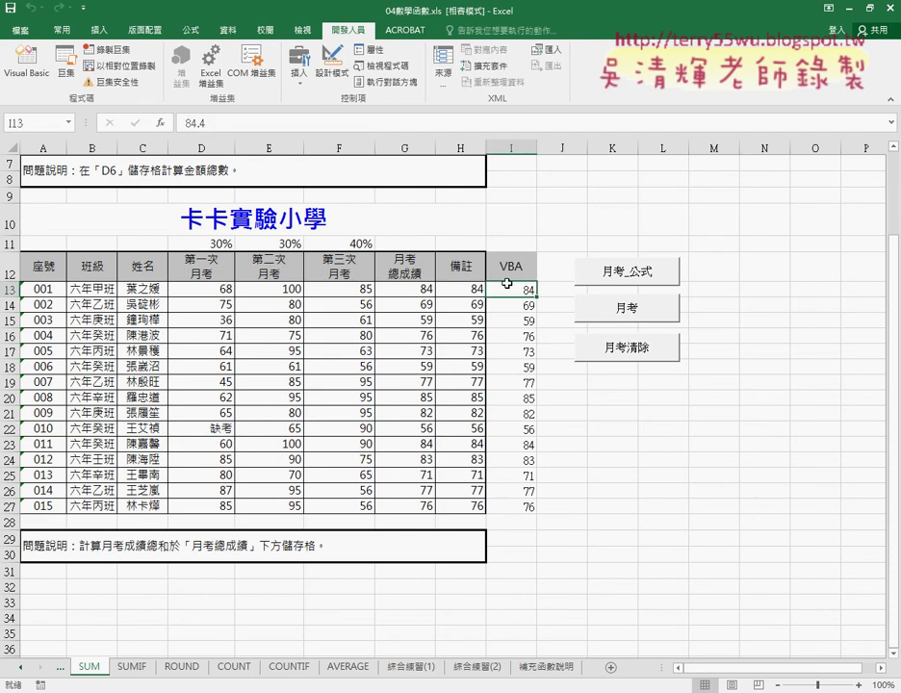
left_click(626, 357)
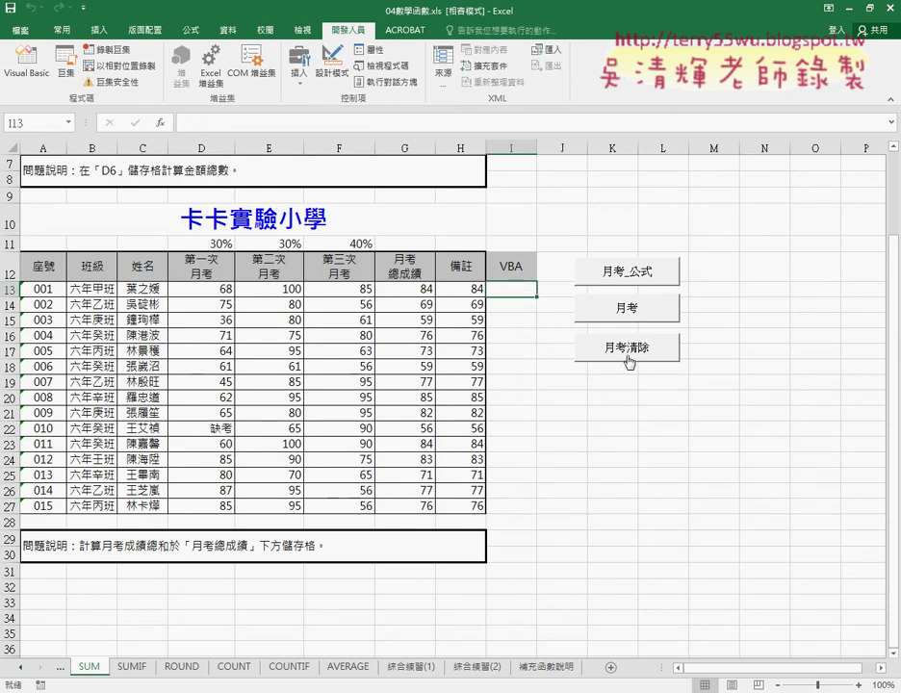